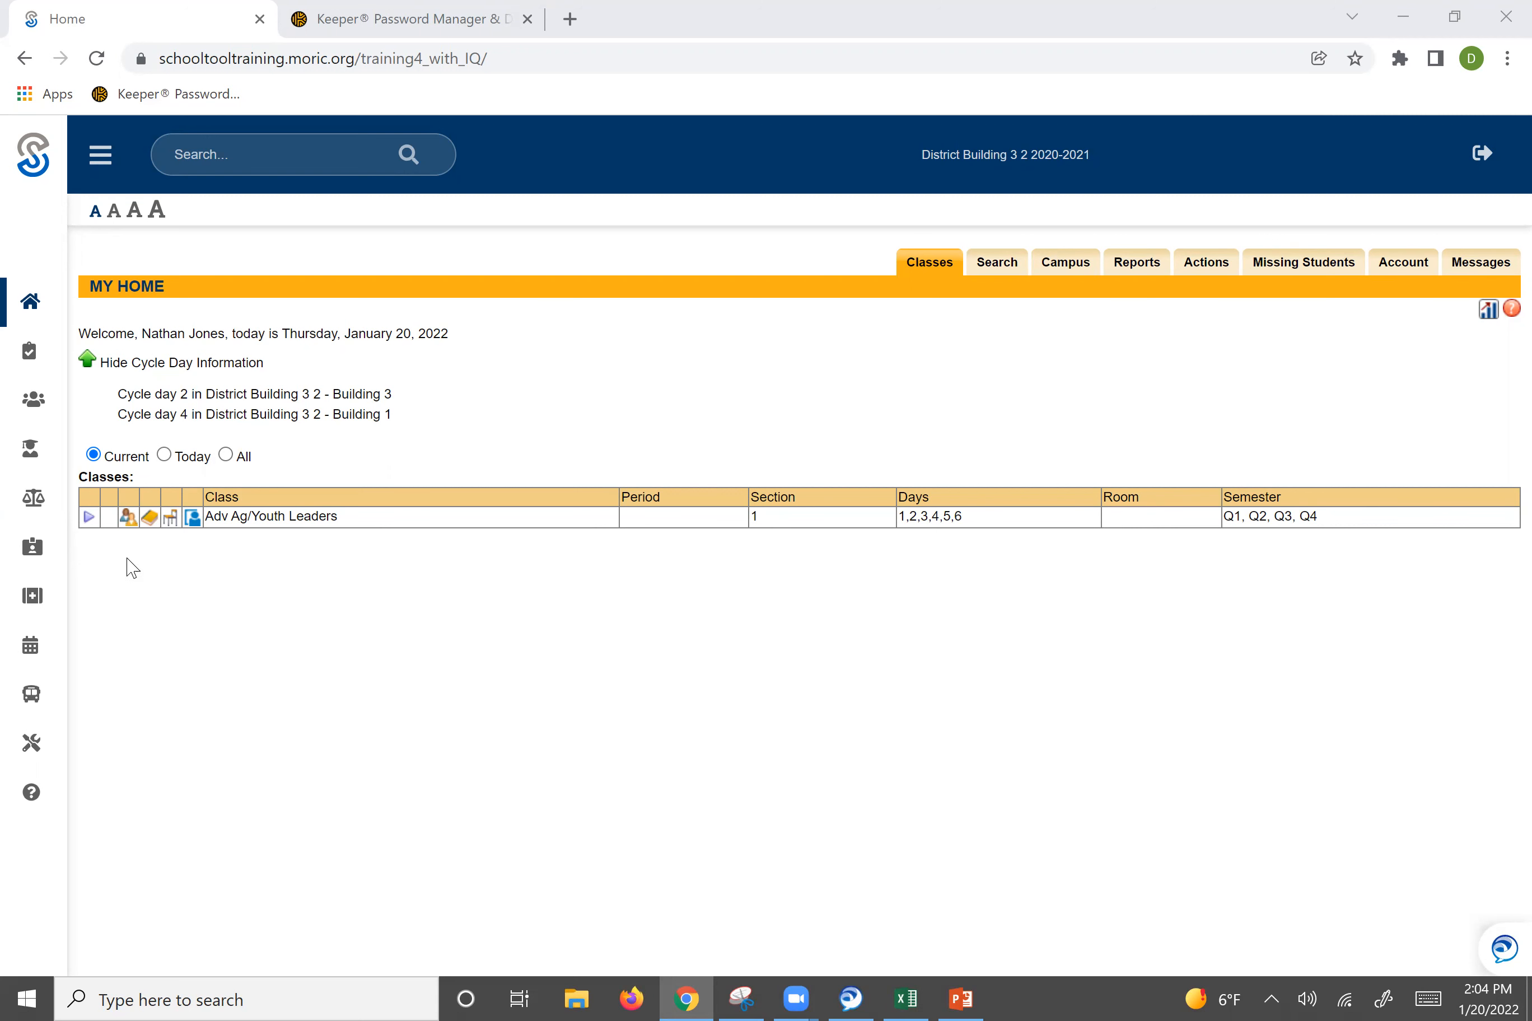
# Open the Adv Ag/Youth Leaders class and switch its grades view to Submit marking period grades.
pyautogui.click(148, 519)
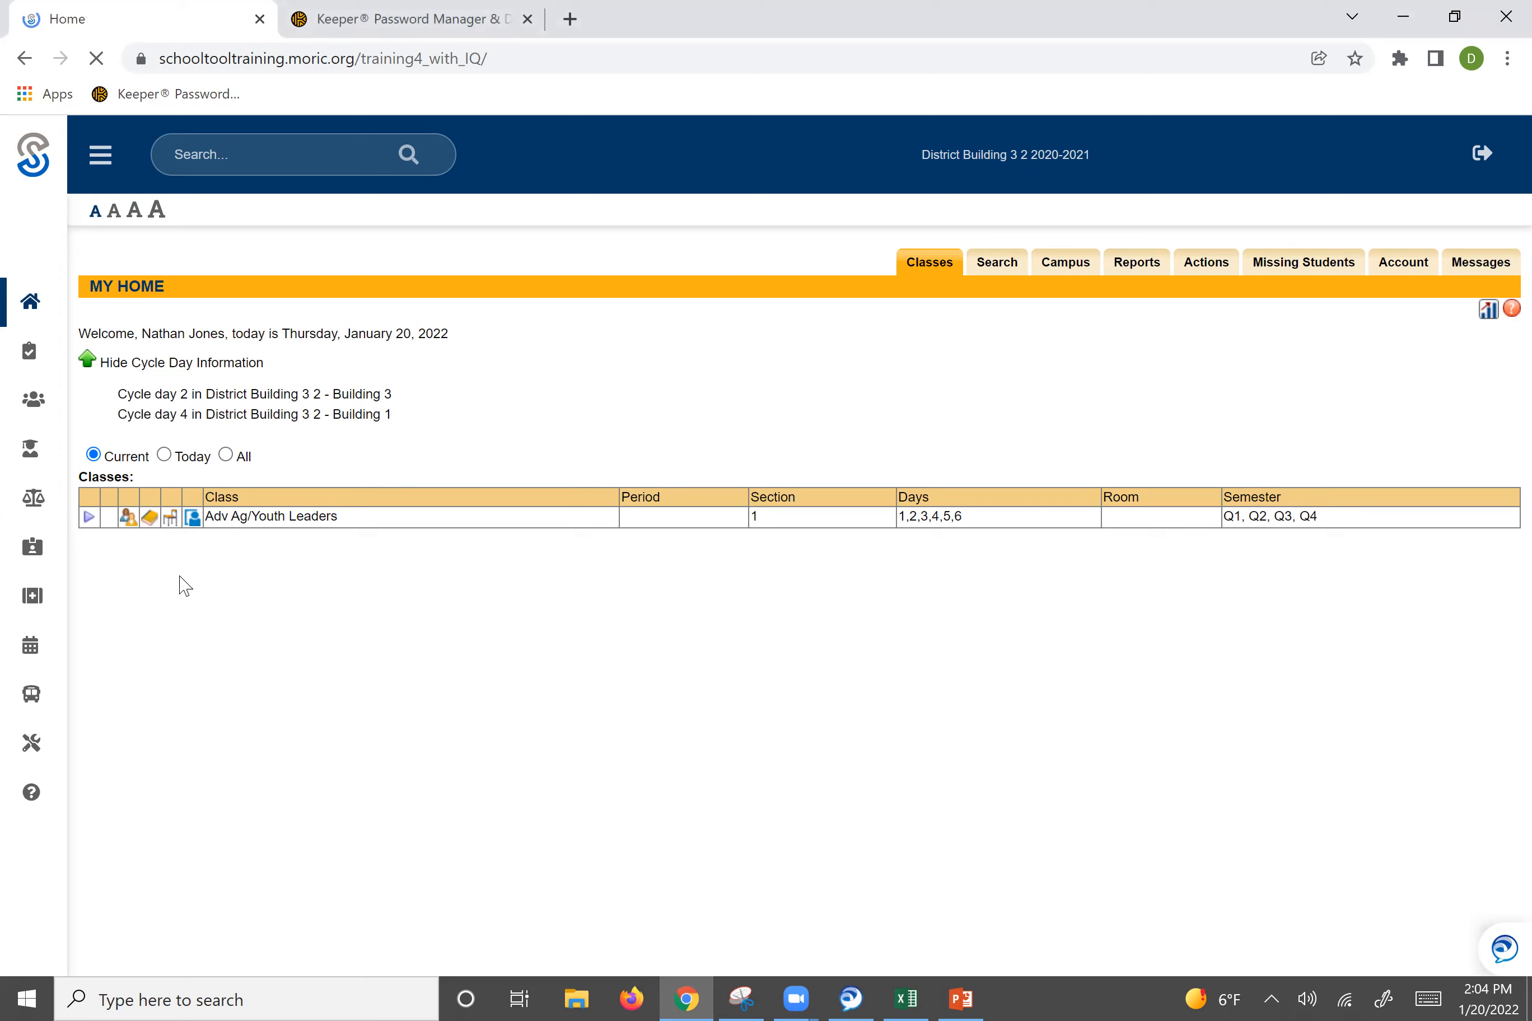
pyautogui.click(264, 313)
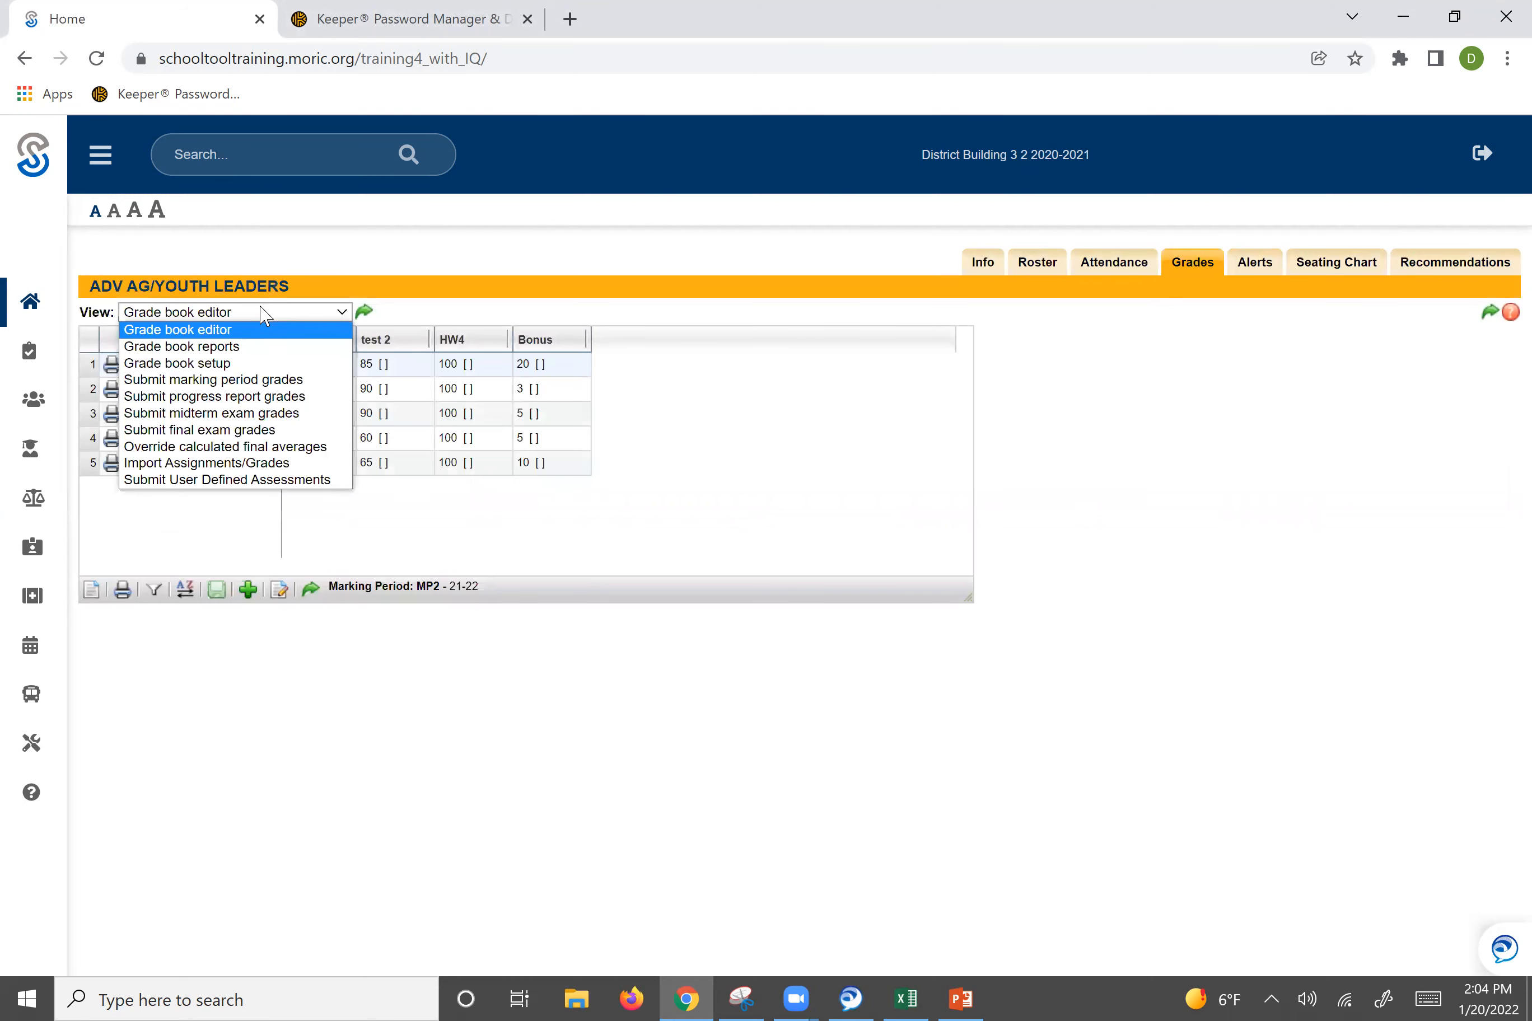
pyautogui.click(244, 380)
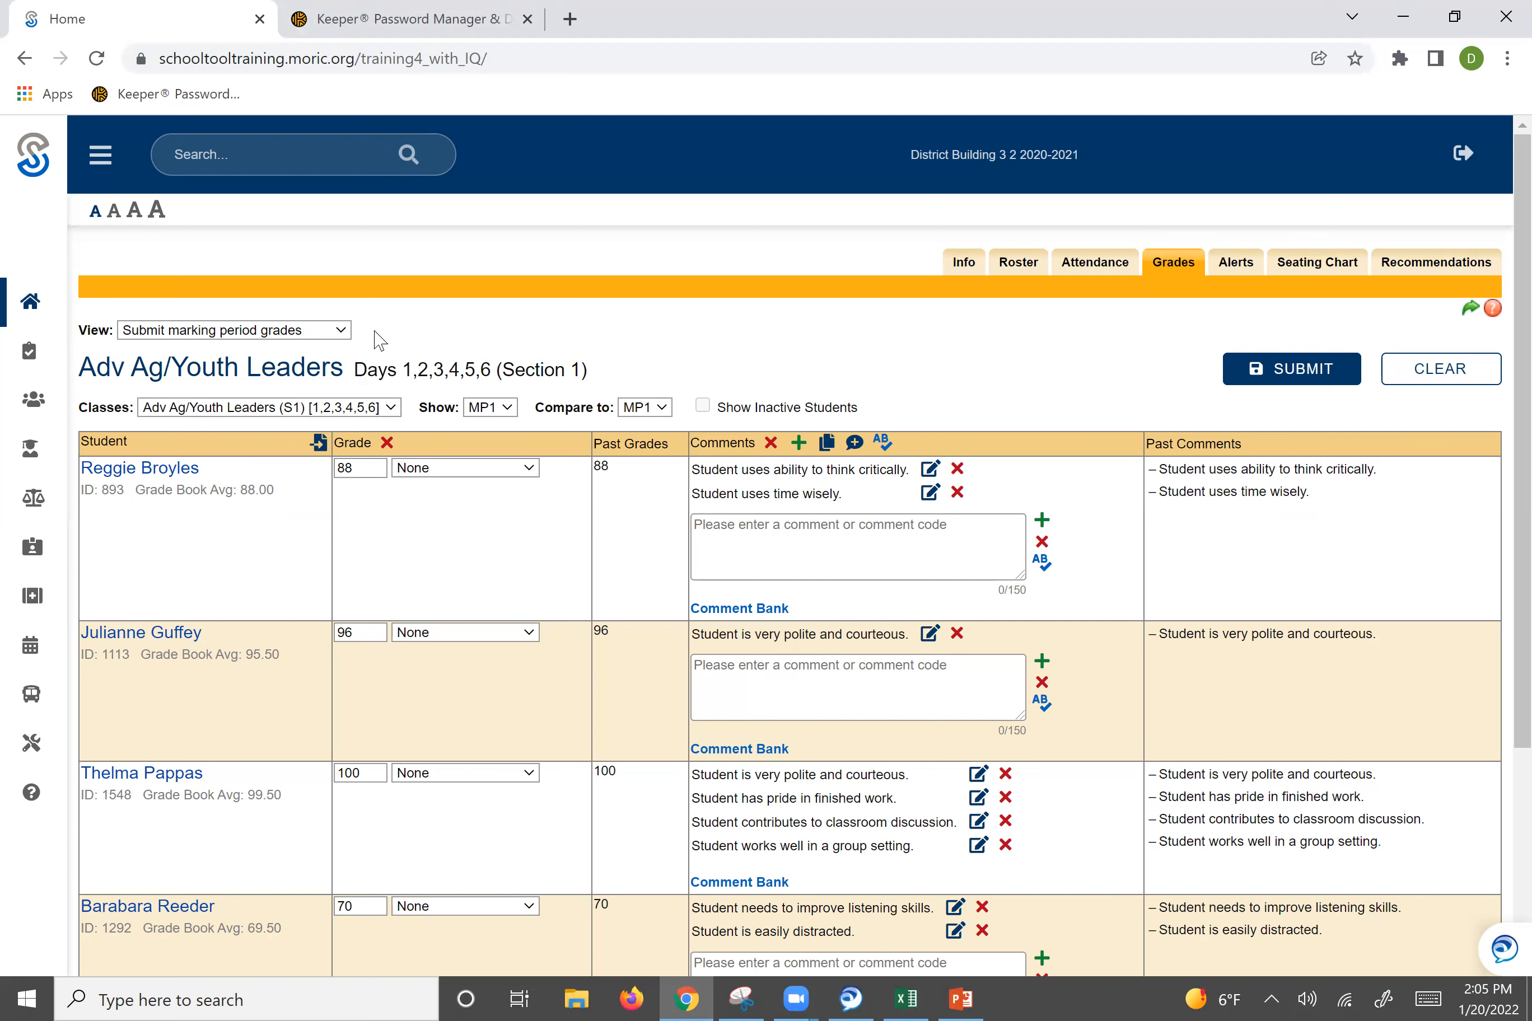
pyautogui.click(279, 414)
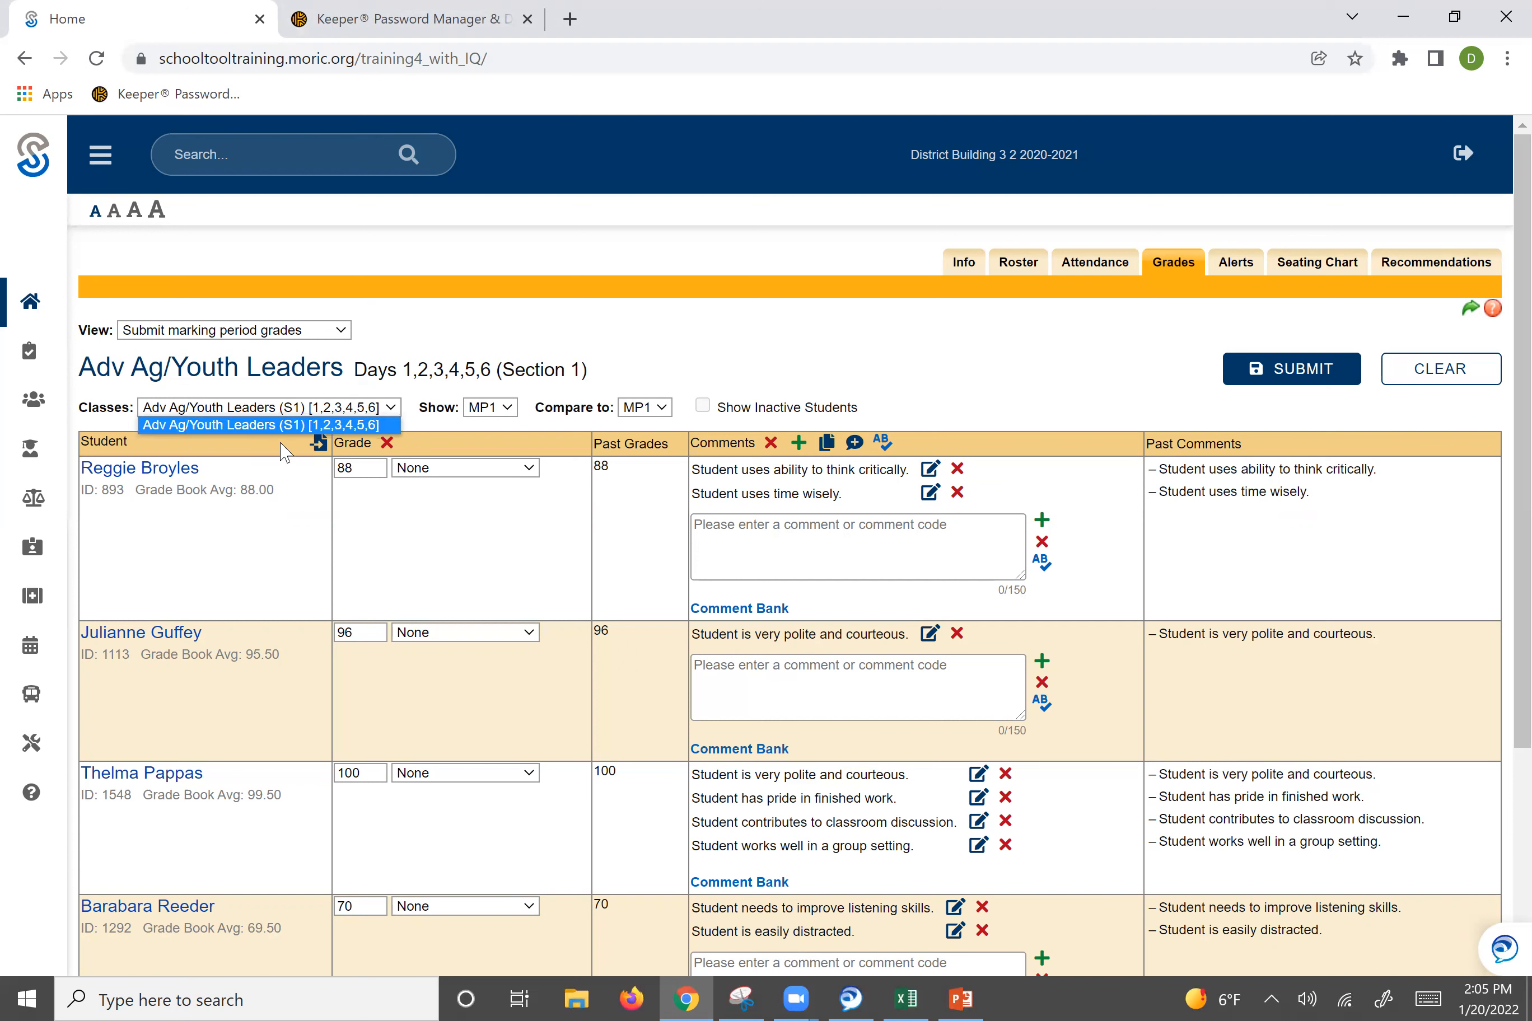
pyautogui.click(254, 412)
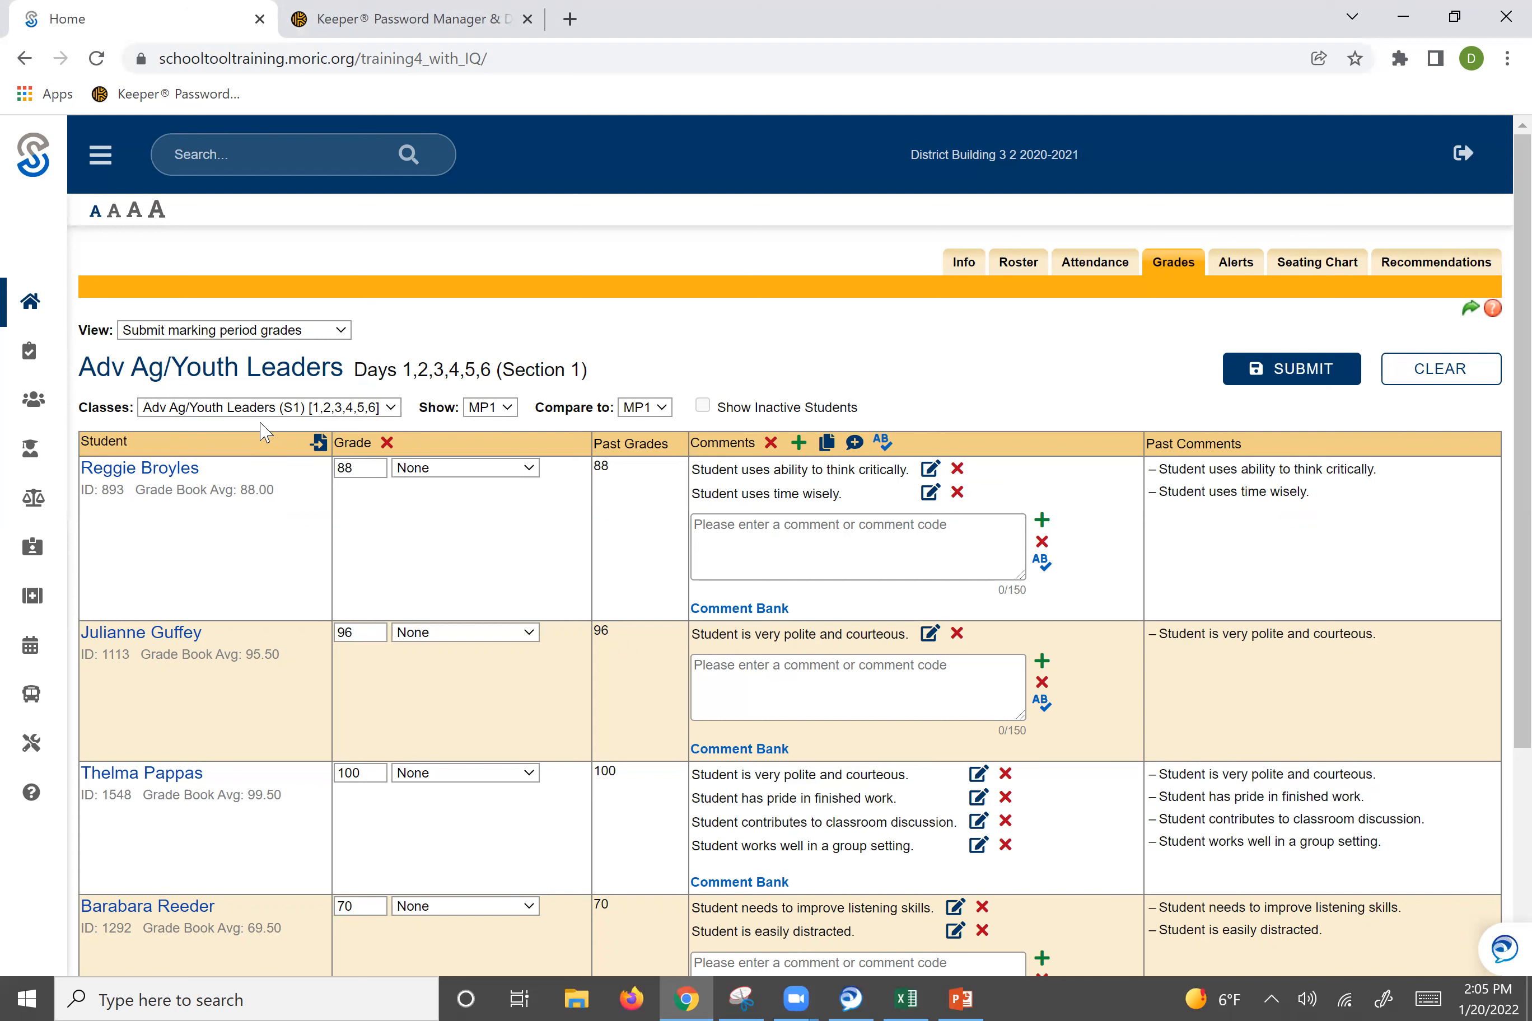
pyautogui.click(258, 414)
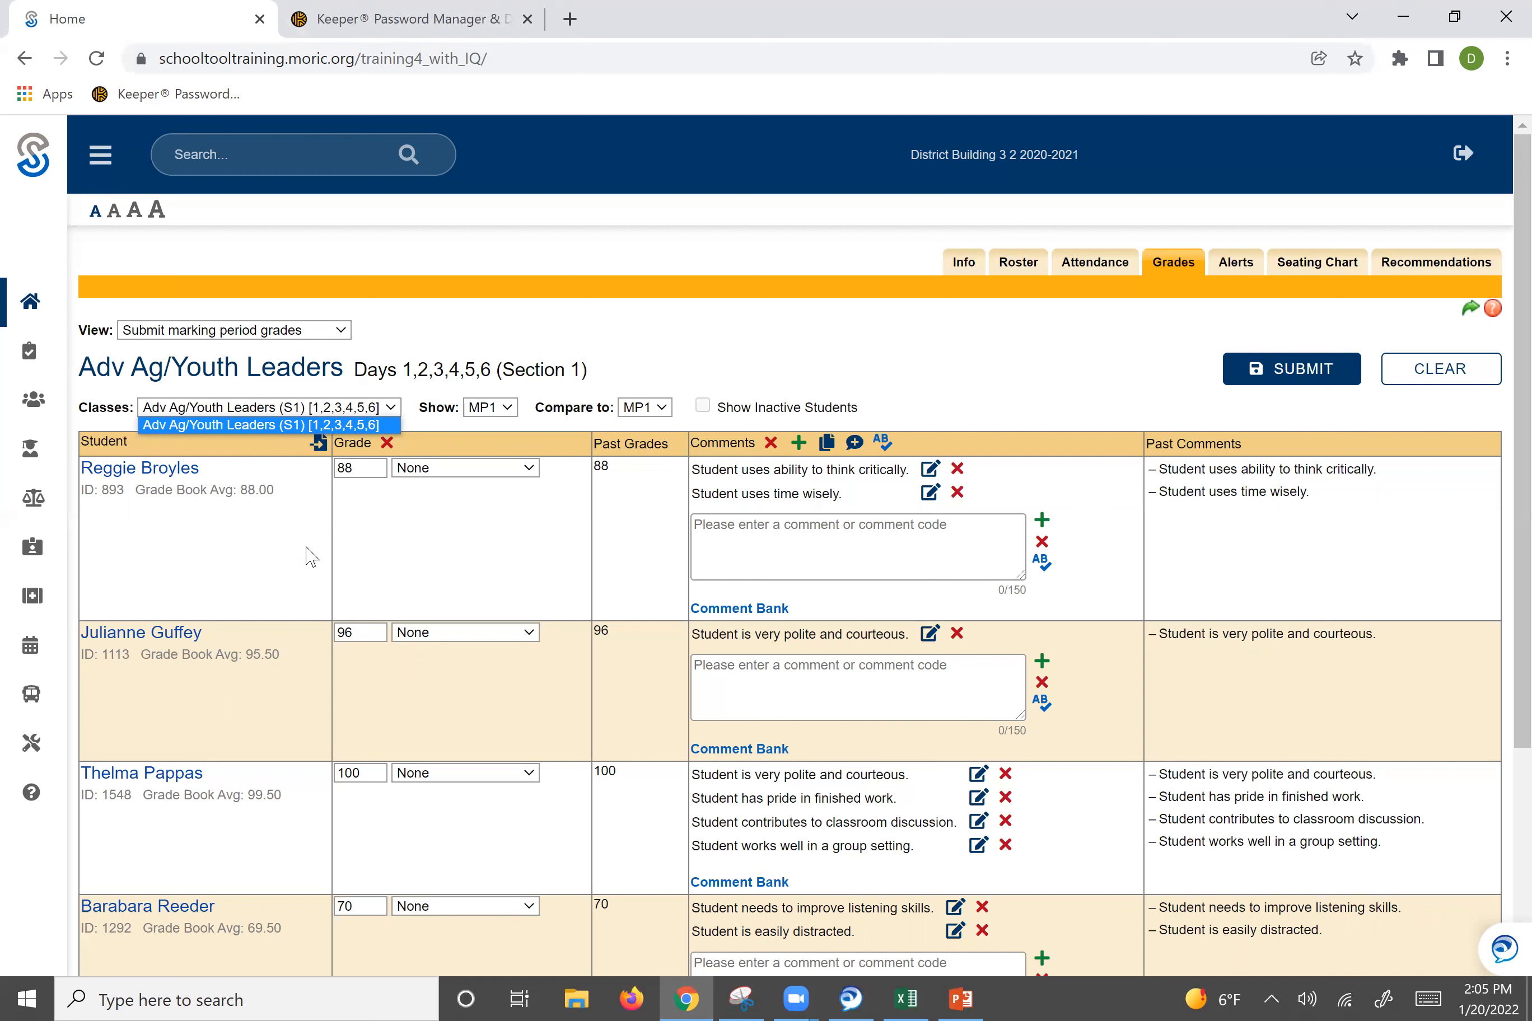
pyautogui.click(354, 376)
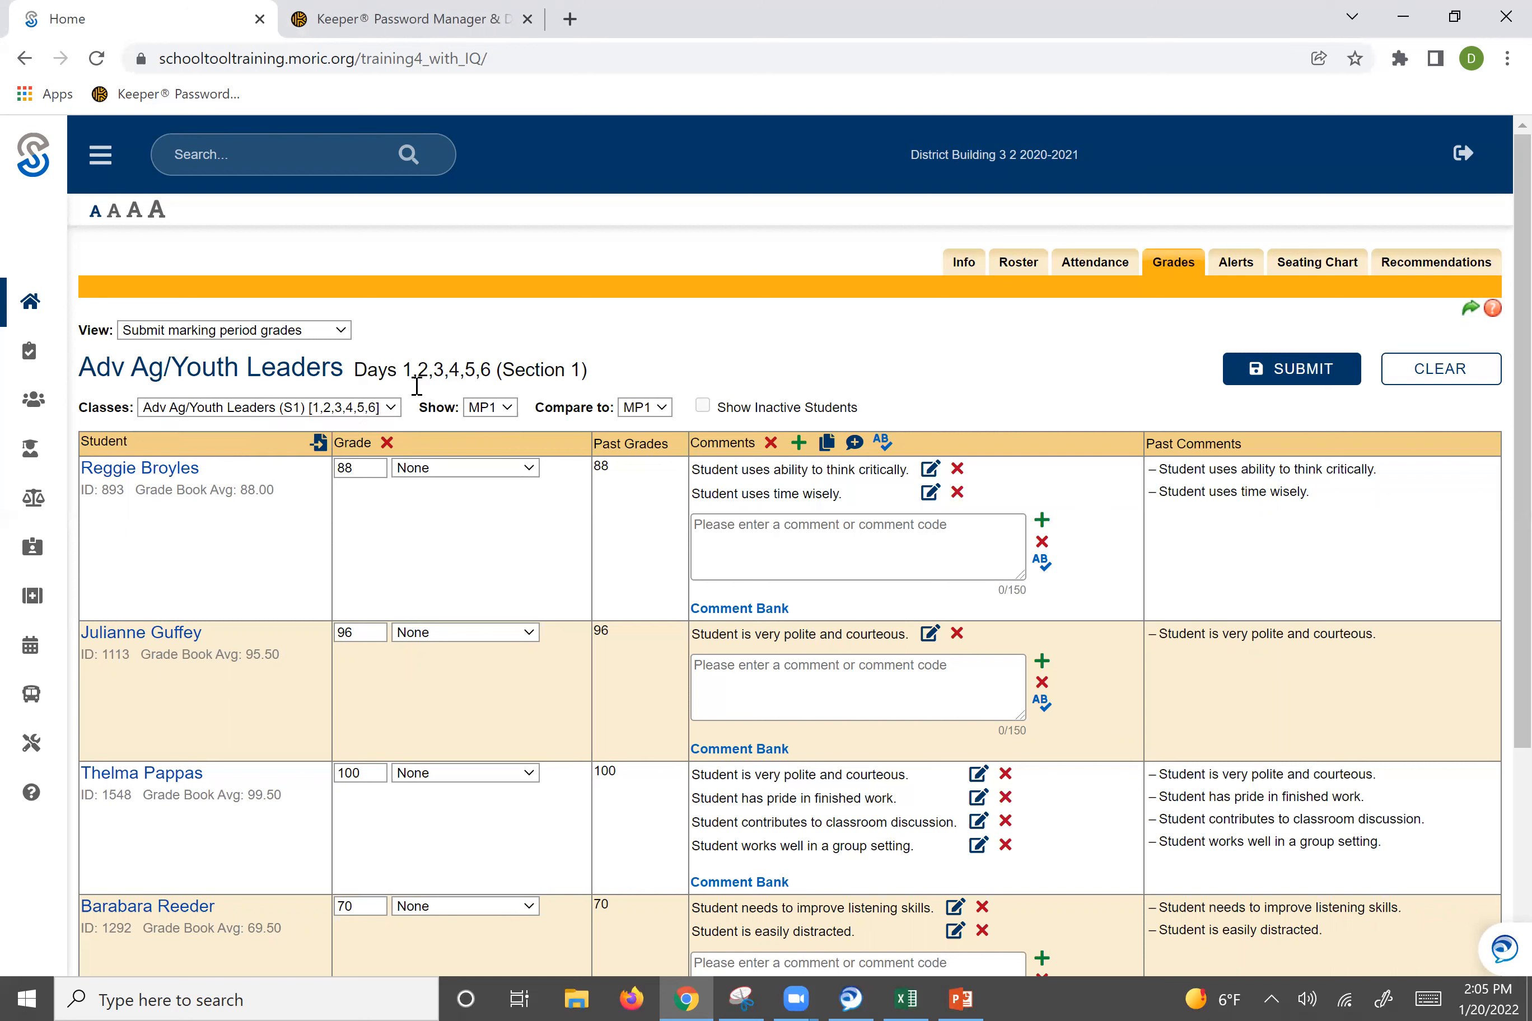
pyautogui.click(506, 409)
pyautogui.click(488, 442)
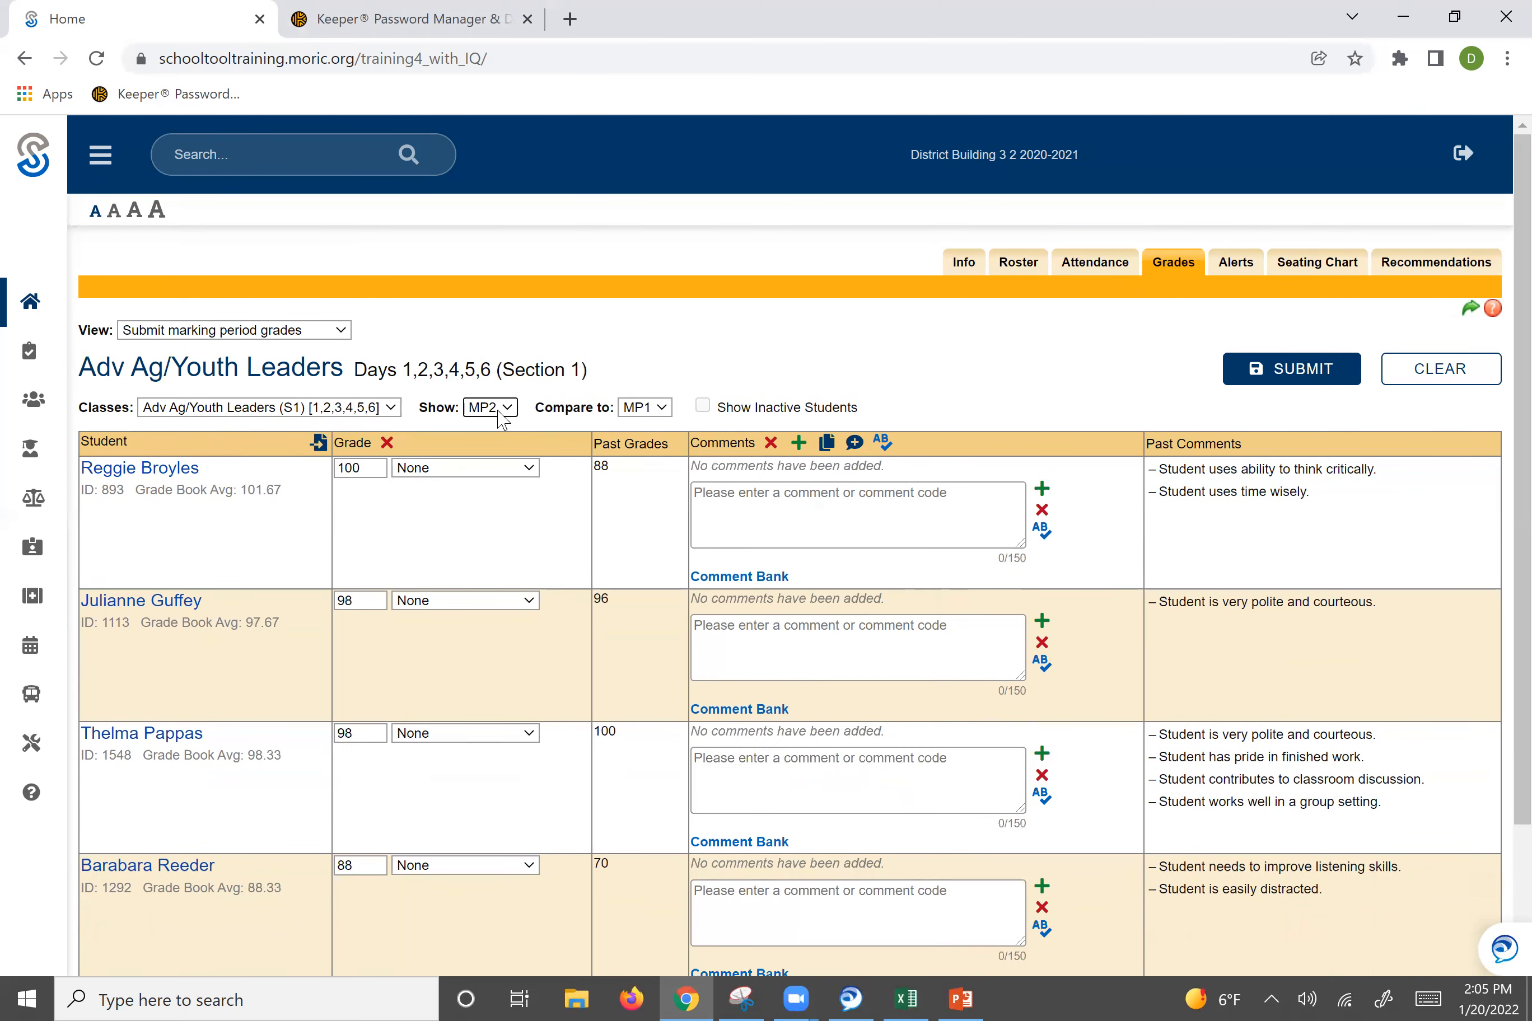
pyautogui.click(505, 409)
pyautogui.click(488, 425)
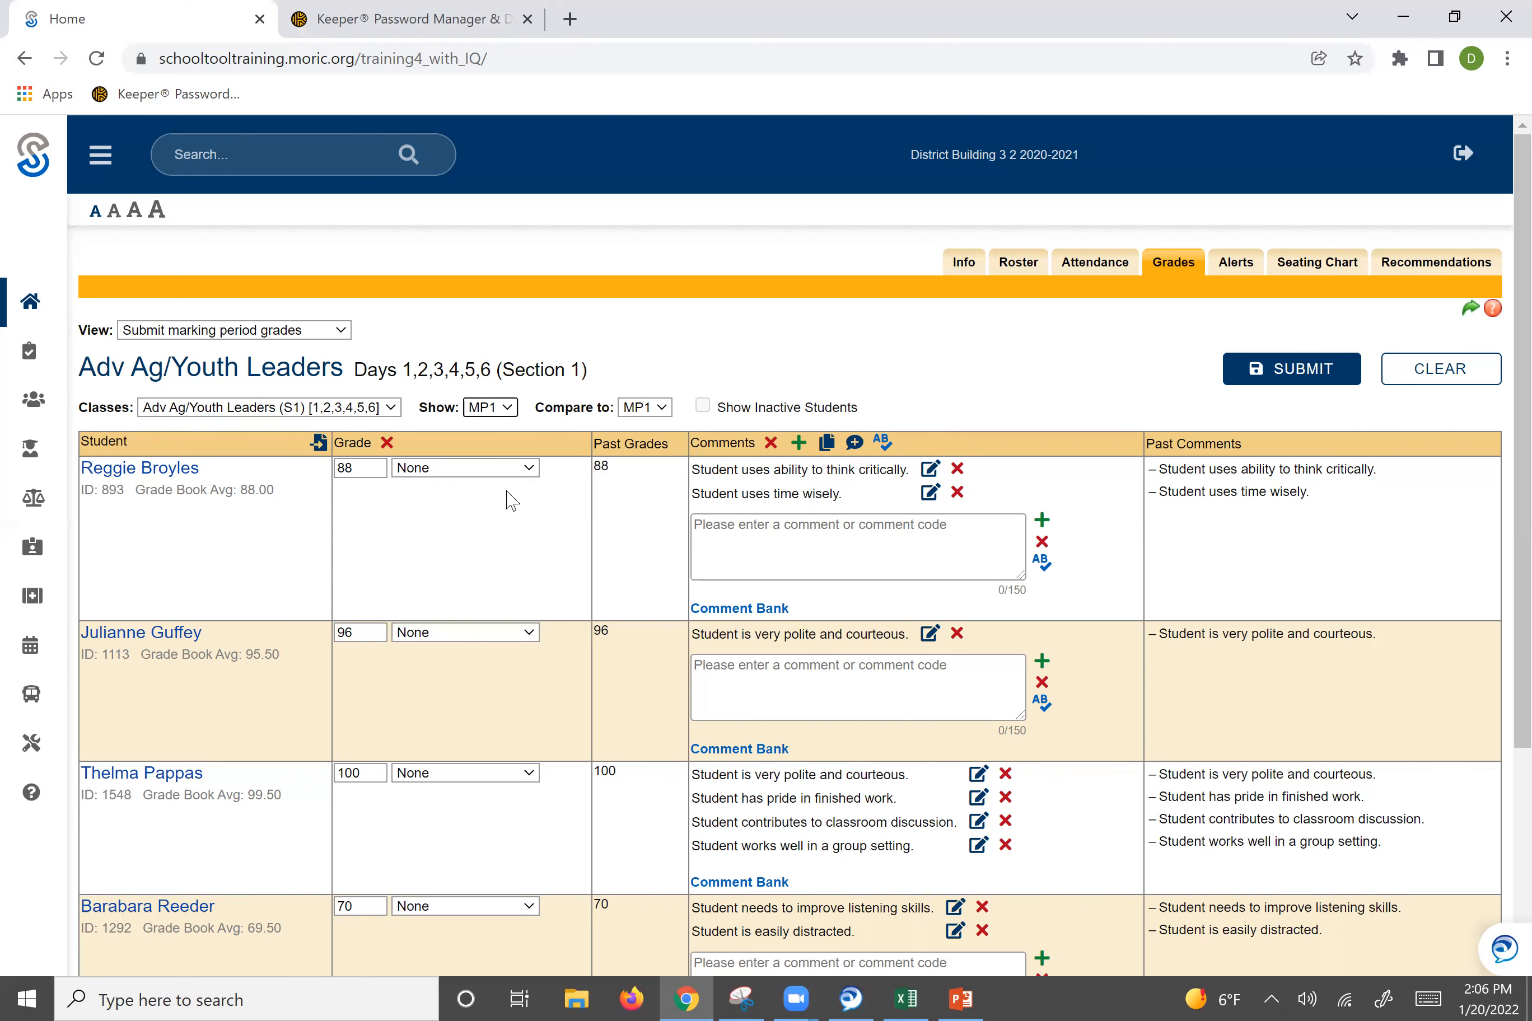
# Show marking period MP2 and fill the grade column from the grade book averages.
pyautogui.click(486, 409)
pyautogui.click(485, 444)
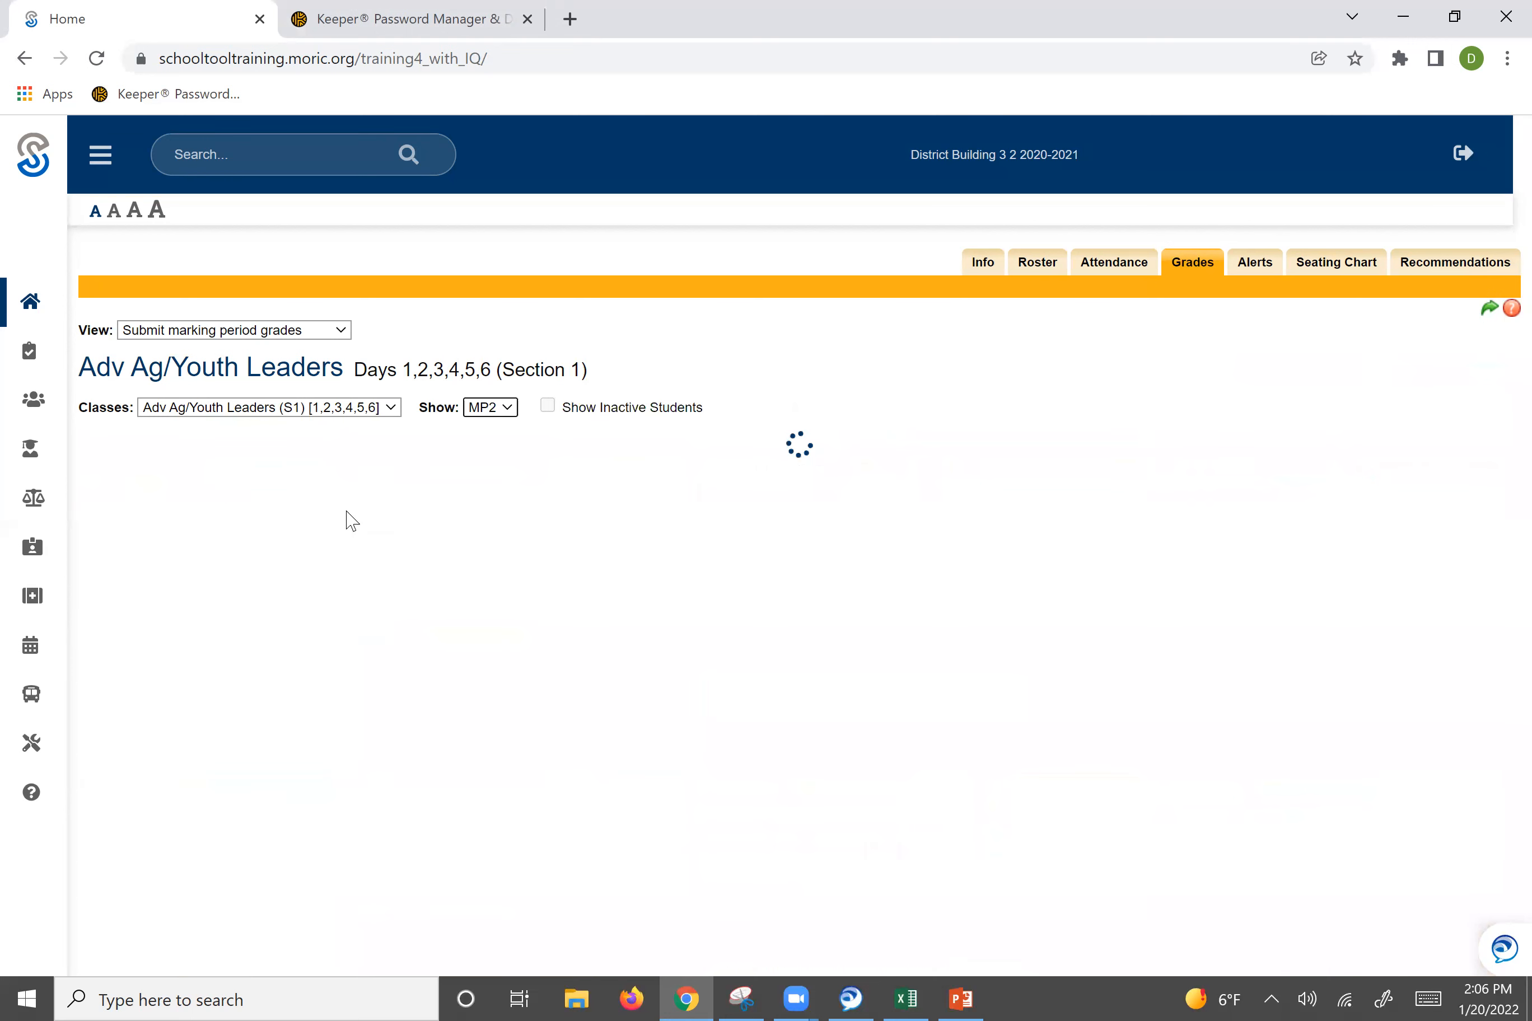
pyautogui.click(387, 442)
pyautogui.click(697, 257)
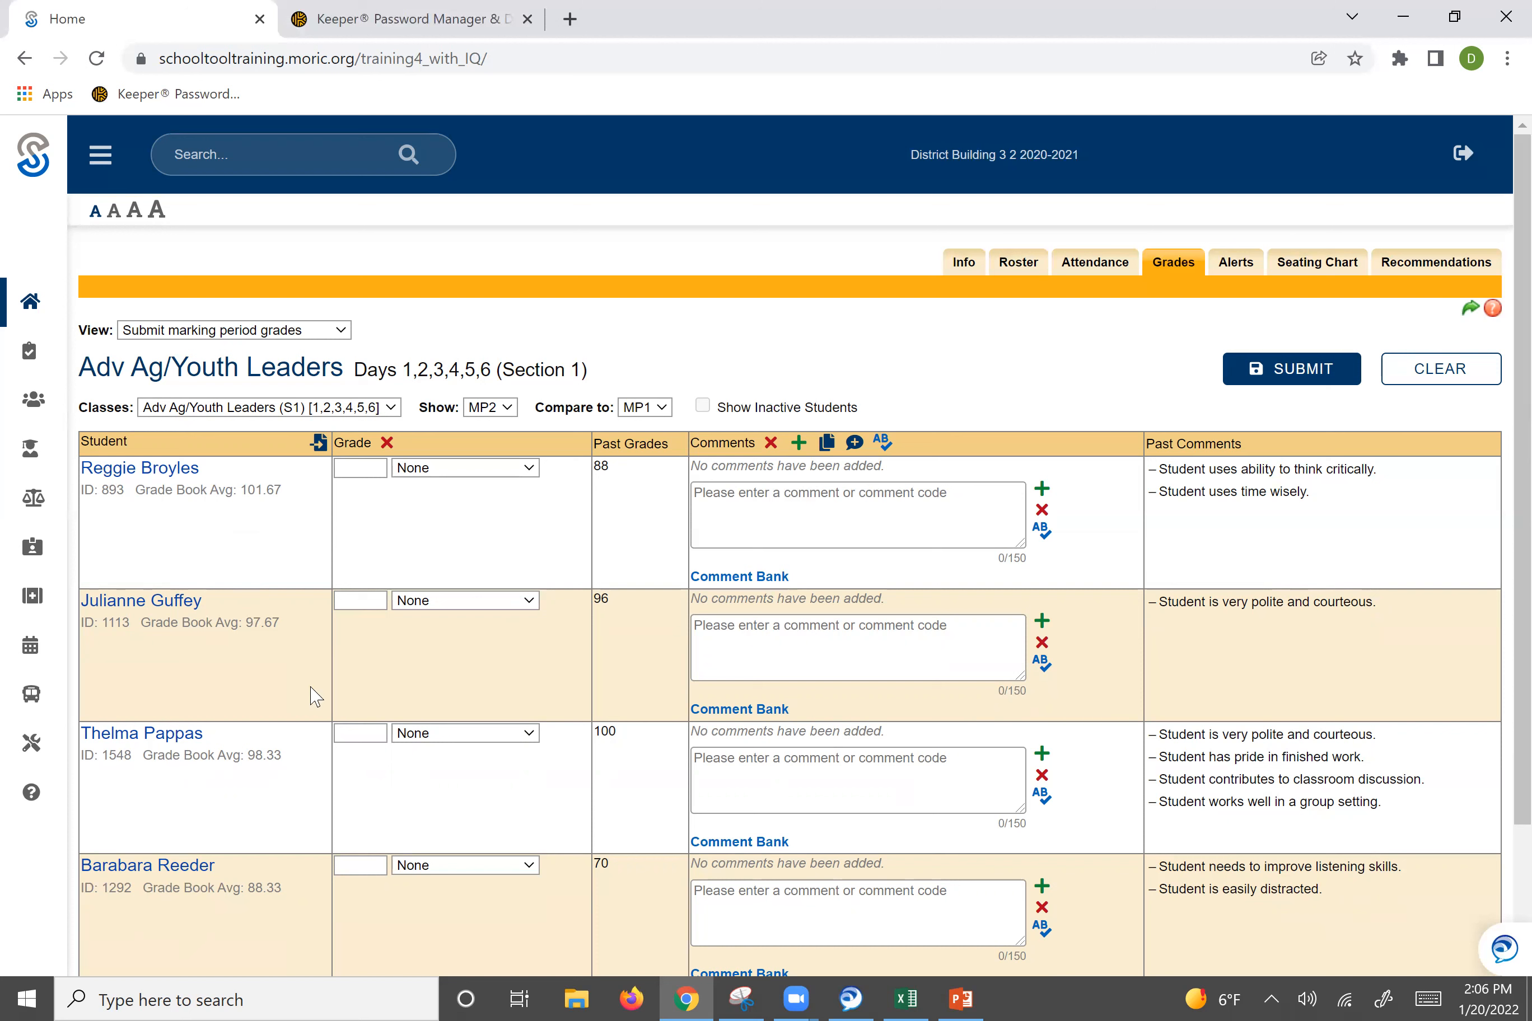
pyautogui.click(319, 444)
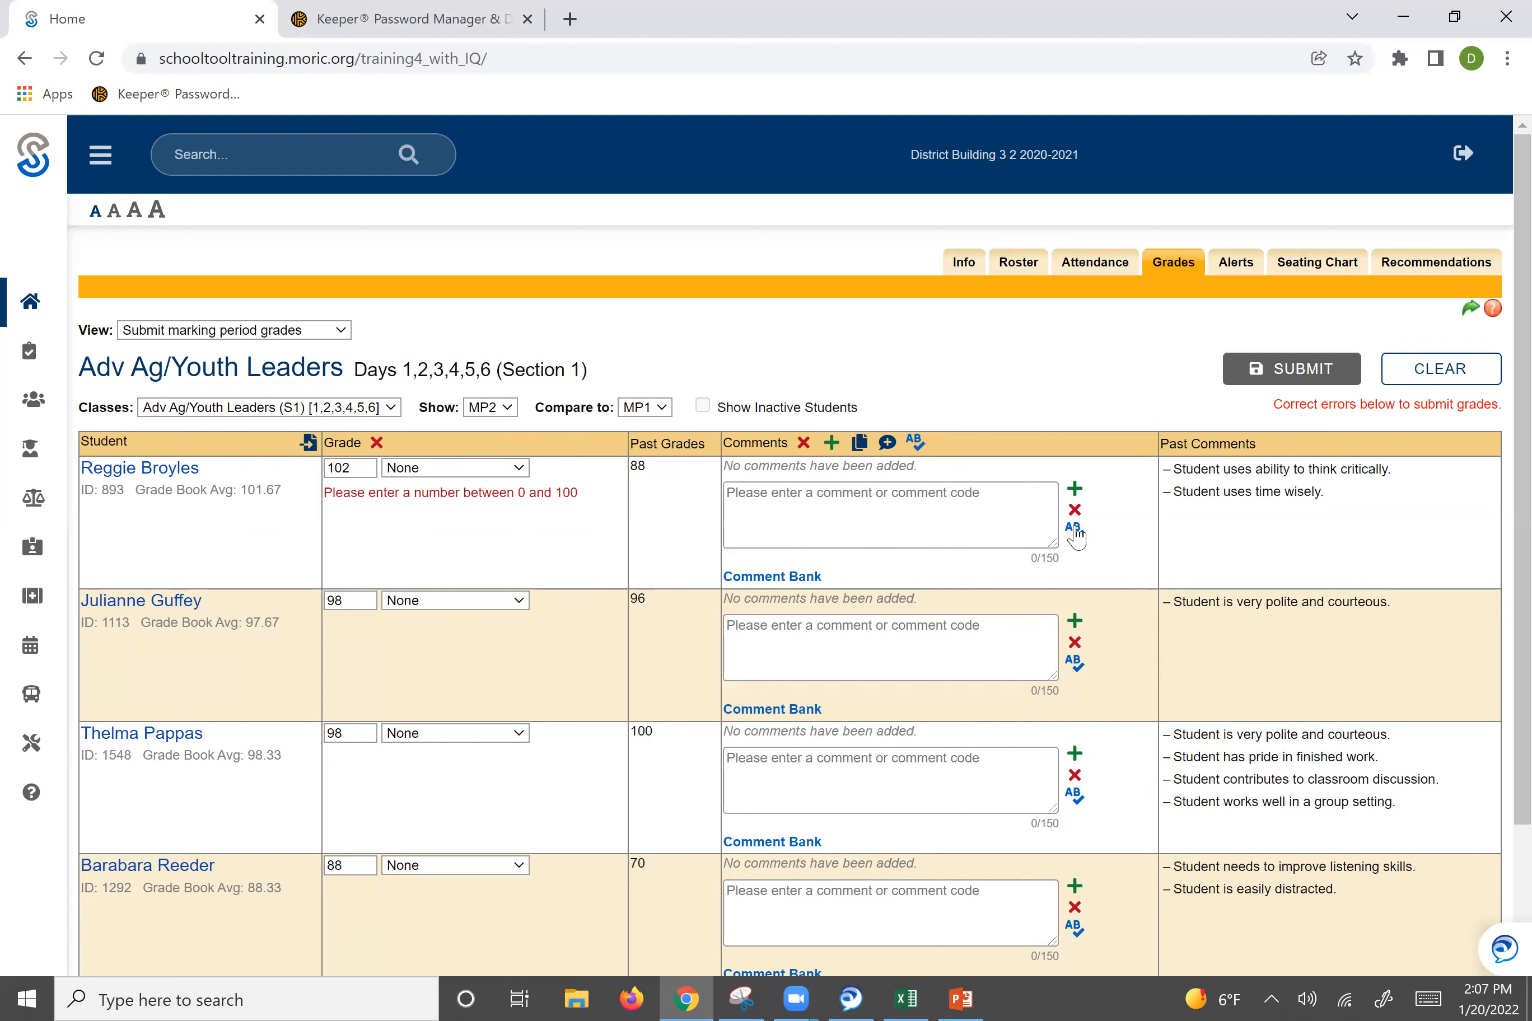
# Set the first student's grade to 100.
pyautogui.click(356, 469)
pyautogui.press('BackSpace')
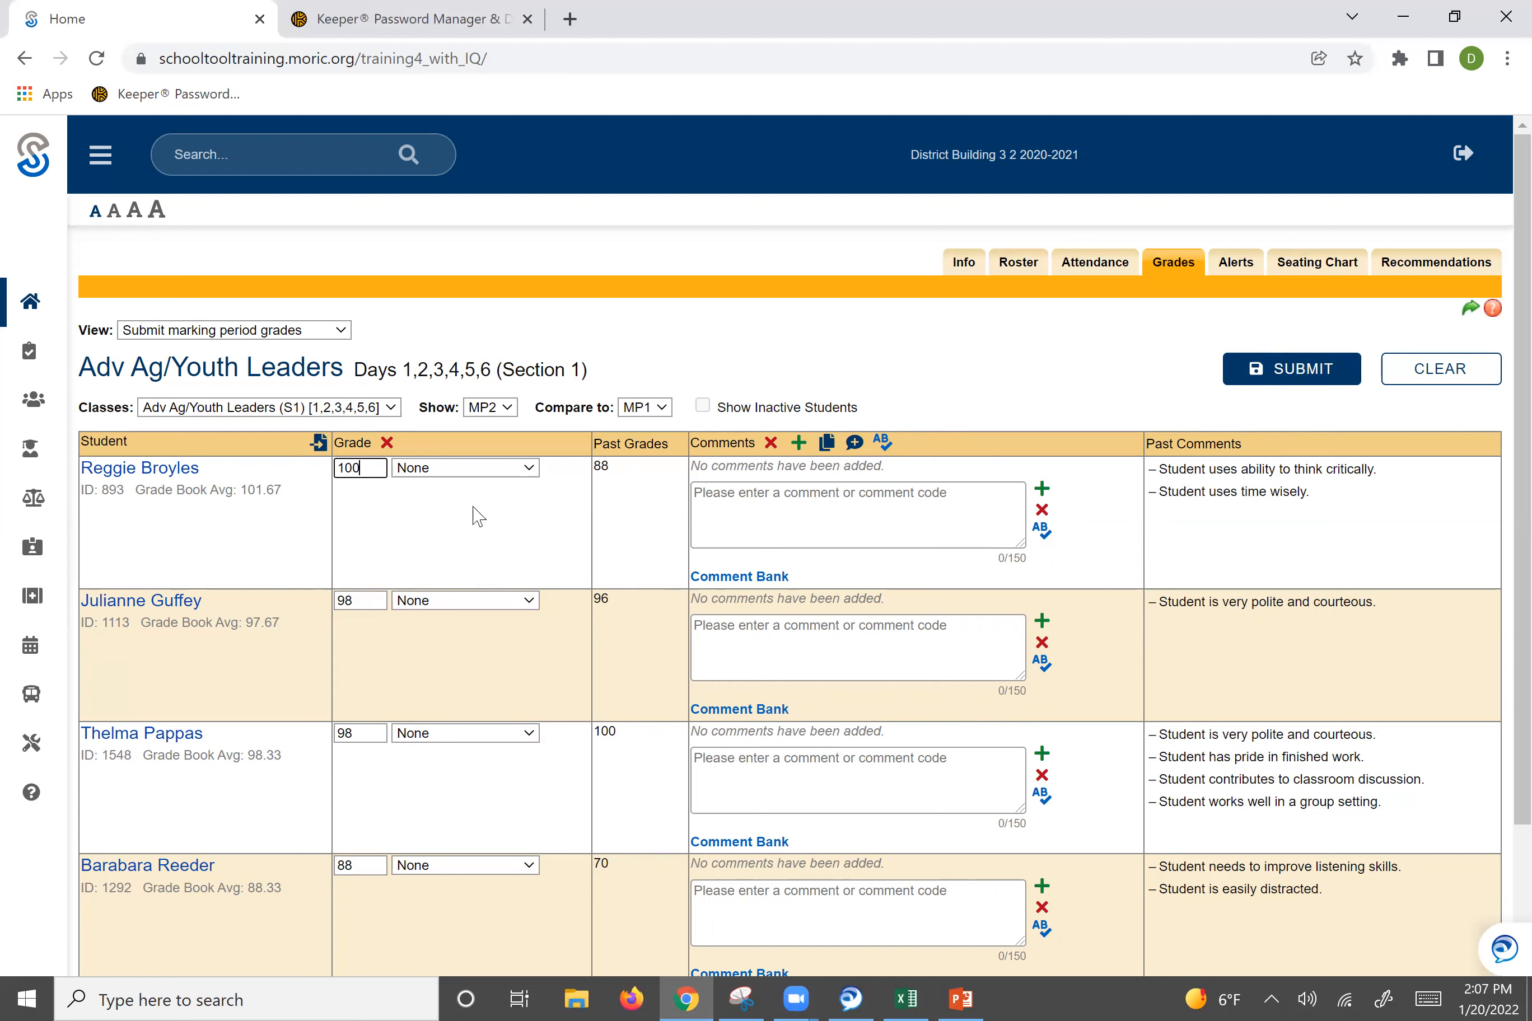
# Try setting the first student's special grade to Satisfactory, then reset it to None.
pyautogui.click(509, 473)
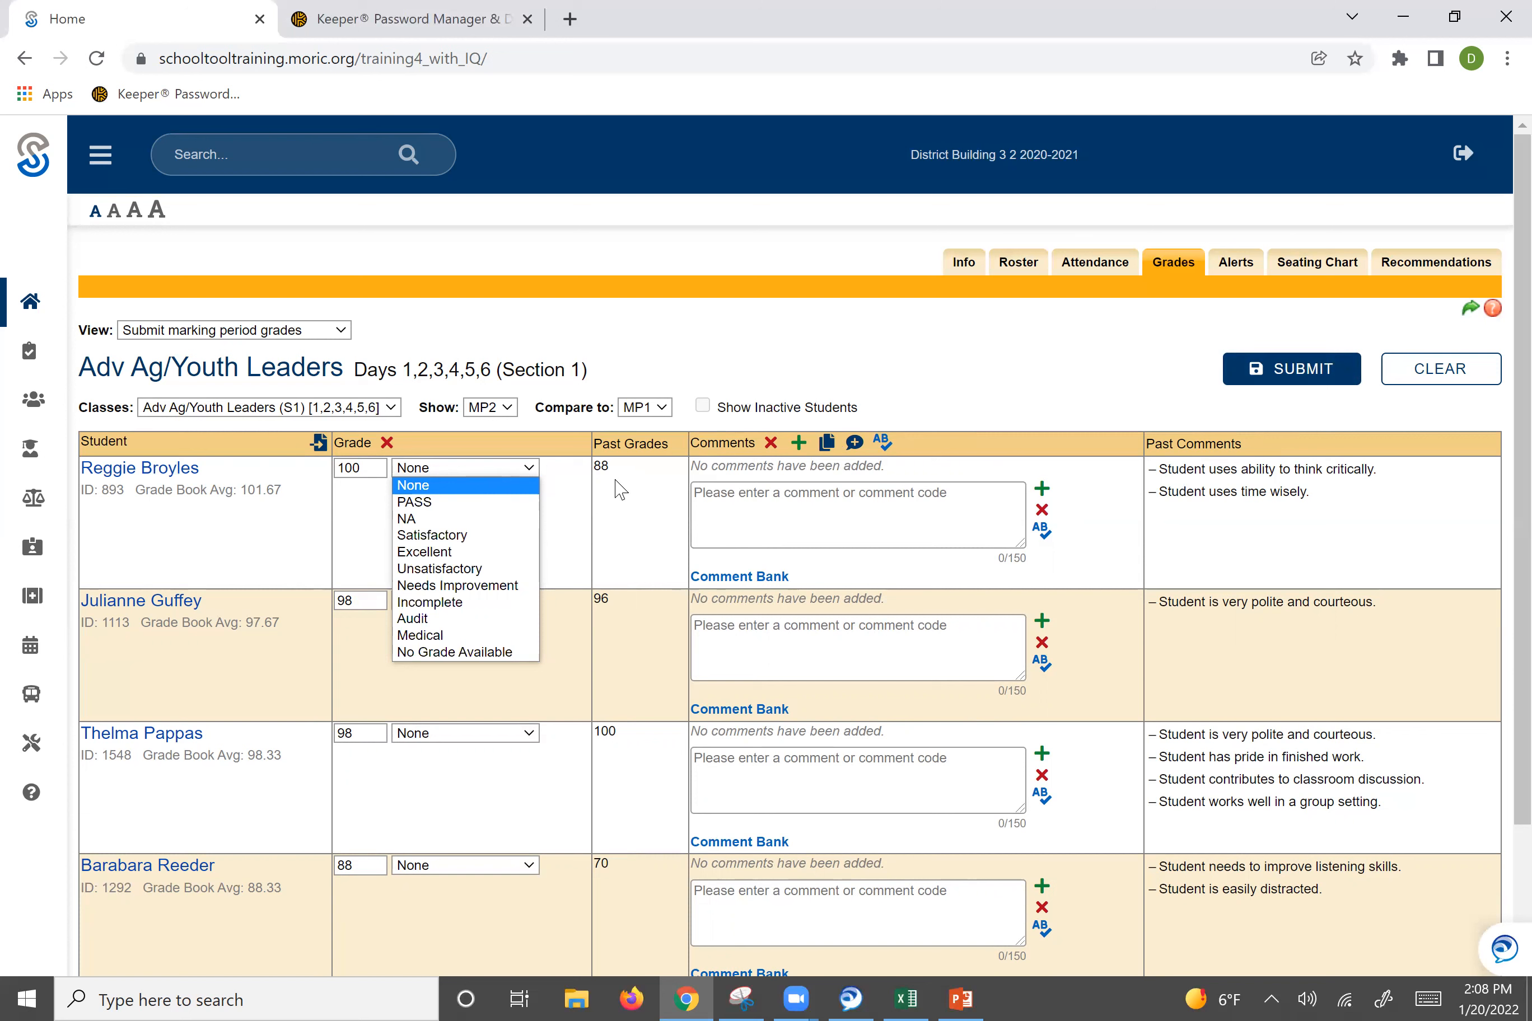
pyautogui.click(469, 535)
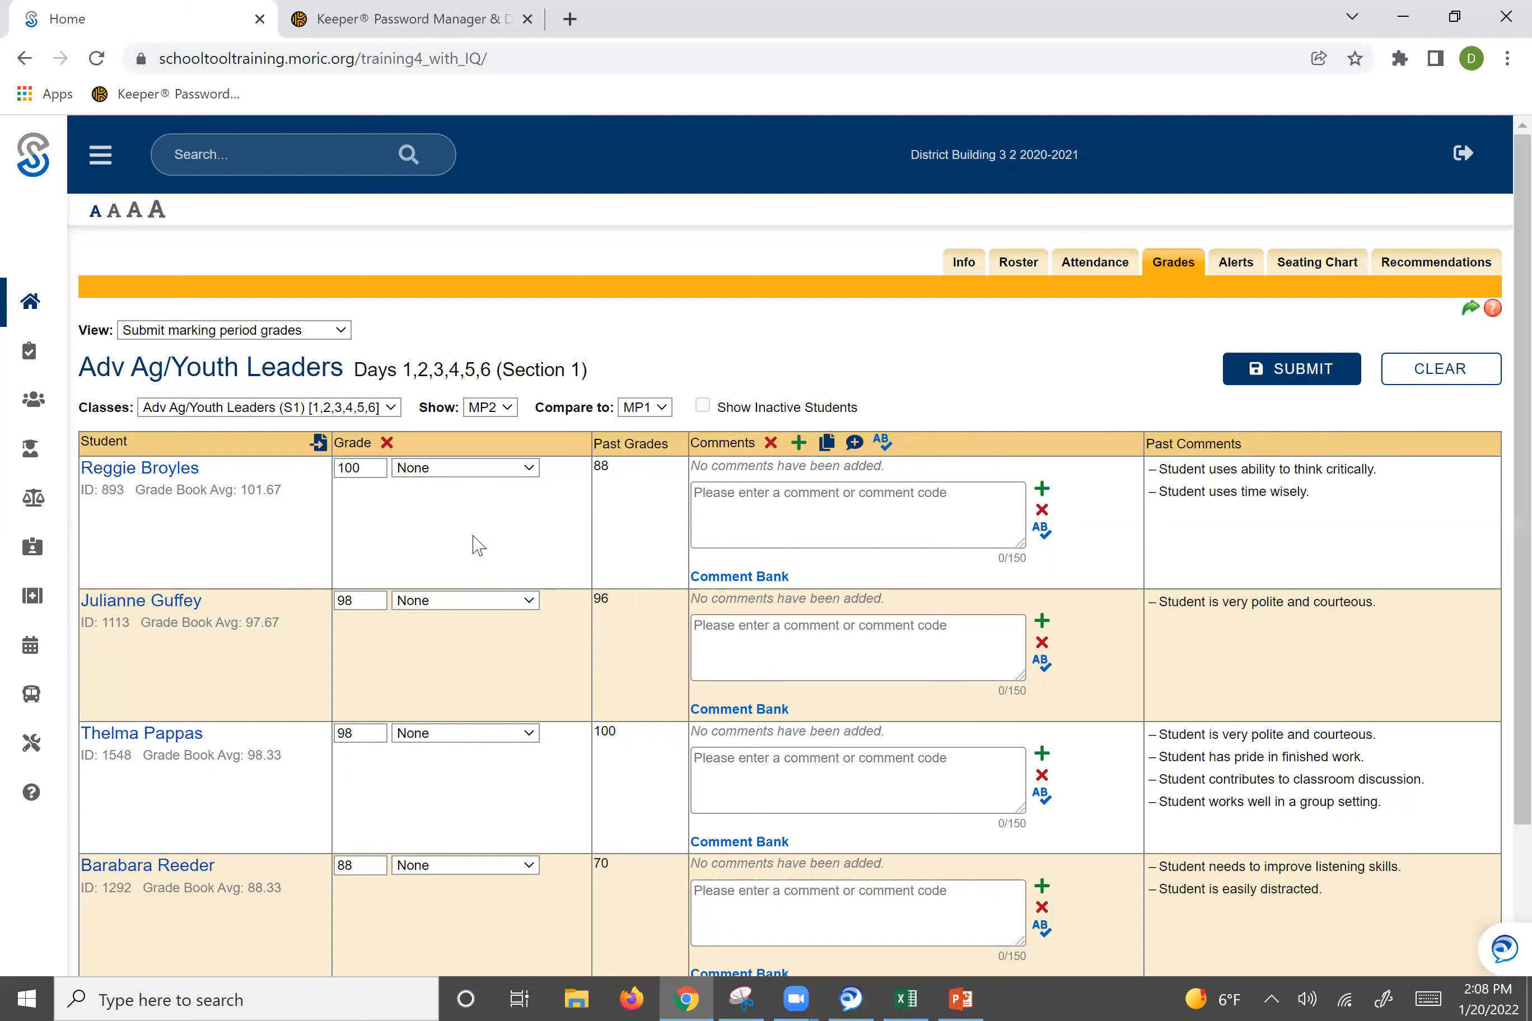
pyautogui.click(351, 470)
pyautogui.click(470, 469)
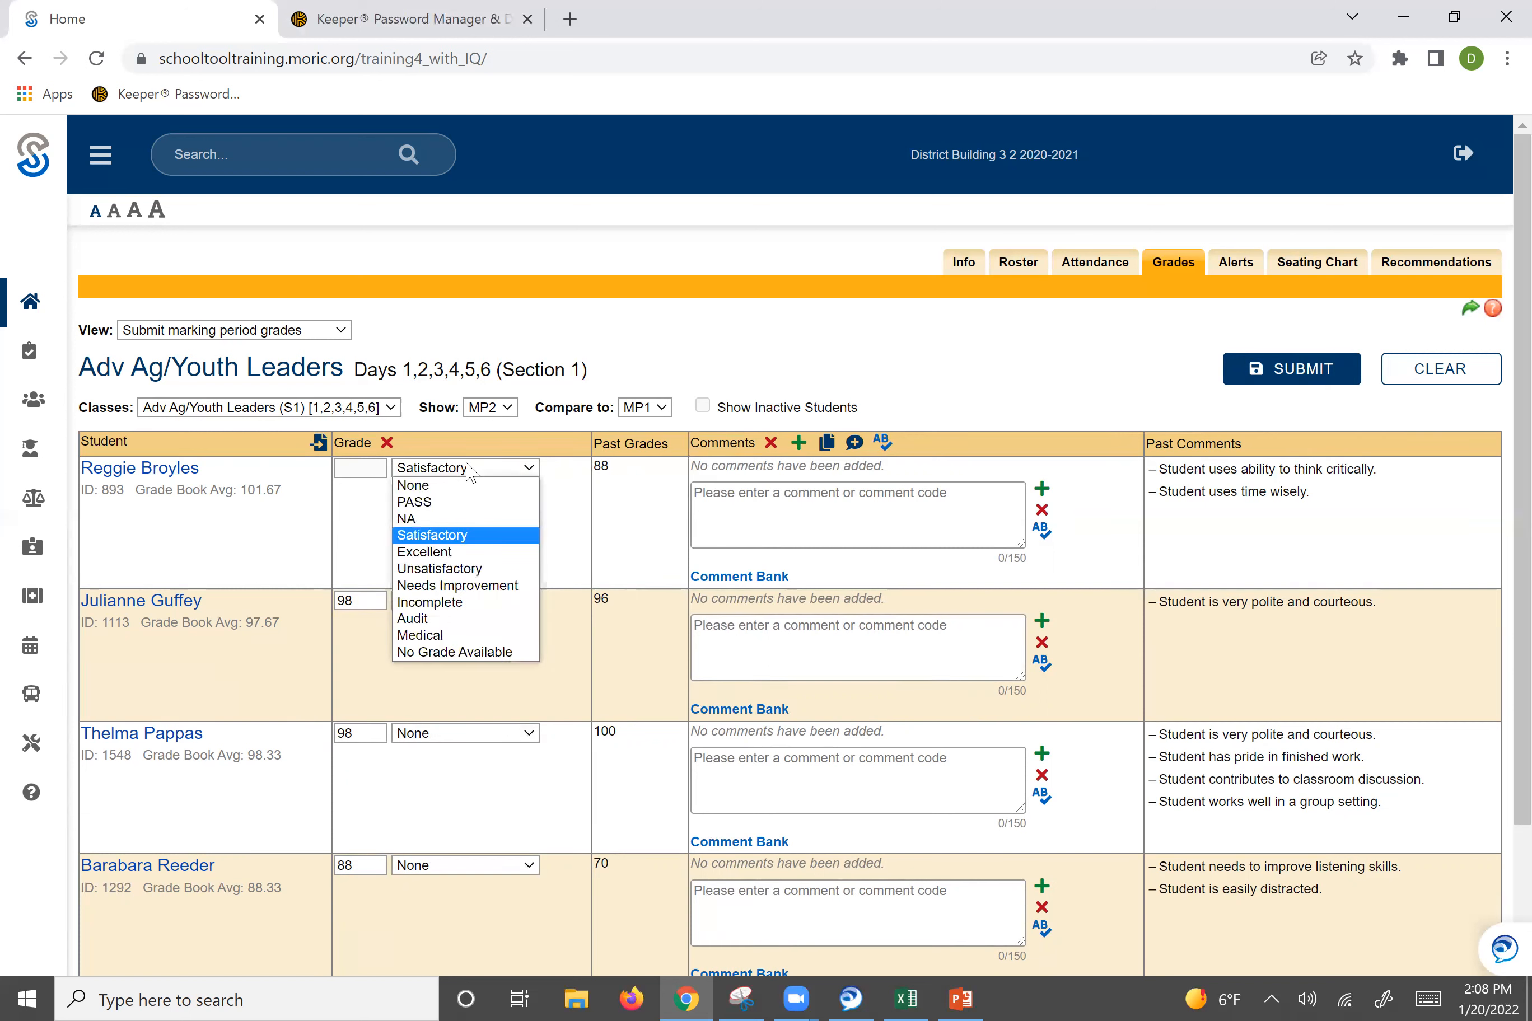
pyautogui.click(440, 486)
pyautogui.click(369, 476)
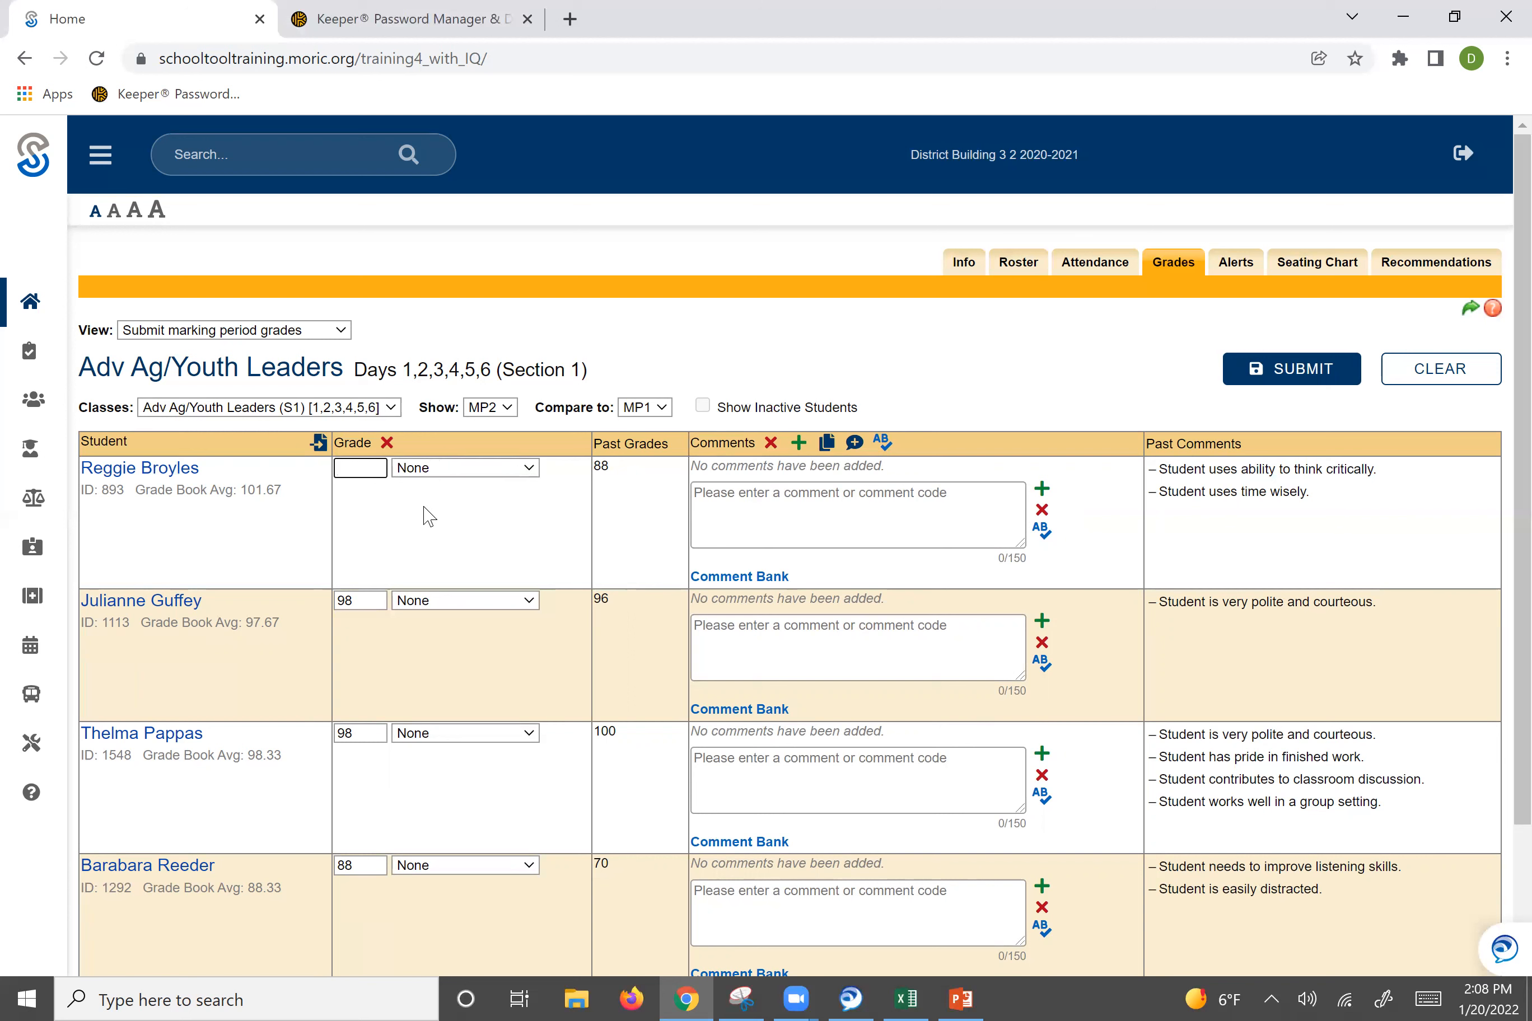
# Open the first student's comment bank and cancel it.
pyautogui.click(489, 531)
pyautogui.click(742, 578)
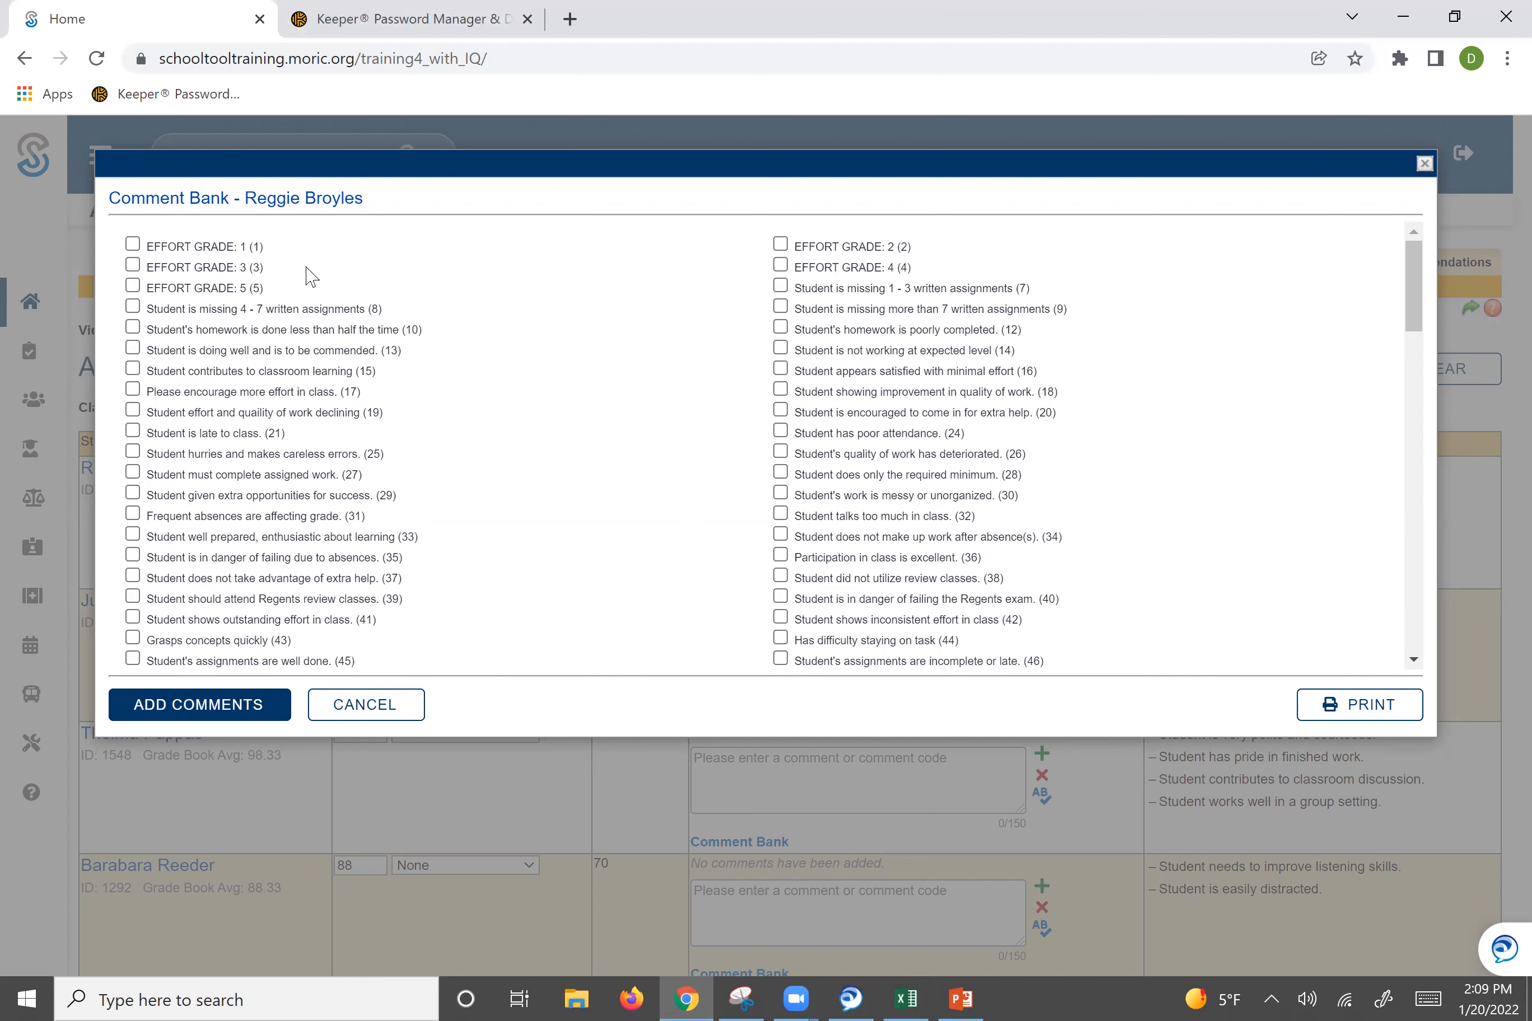
pyautogui.click(371, 705)
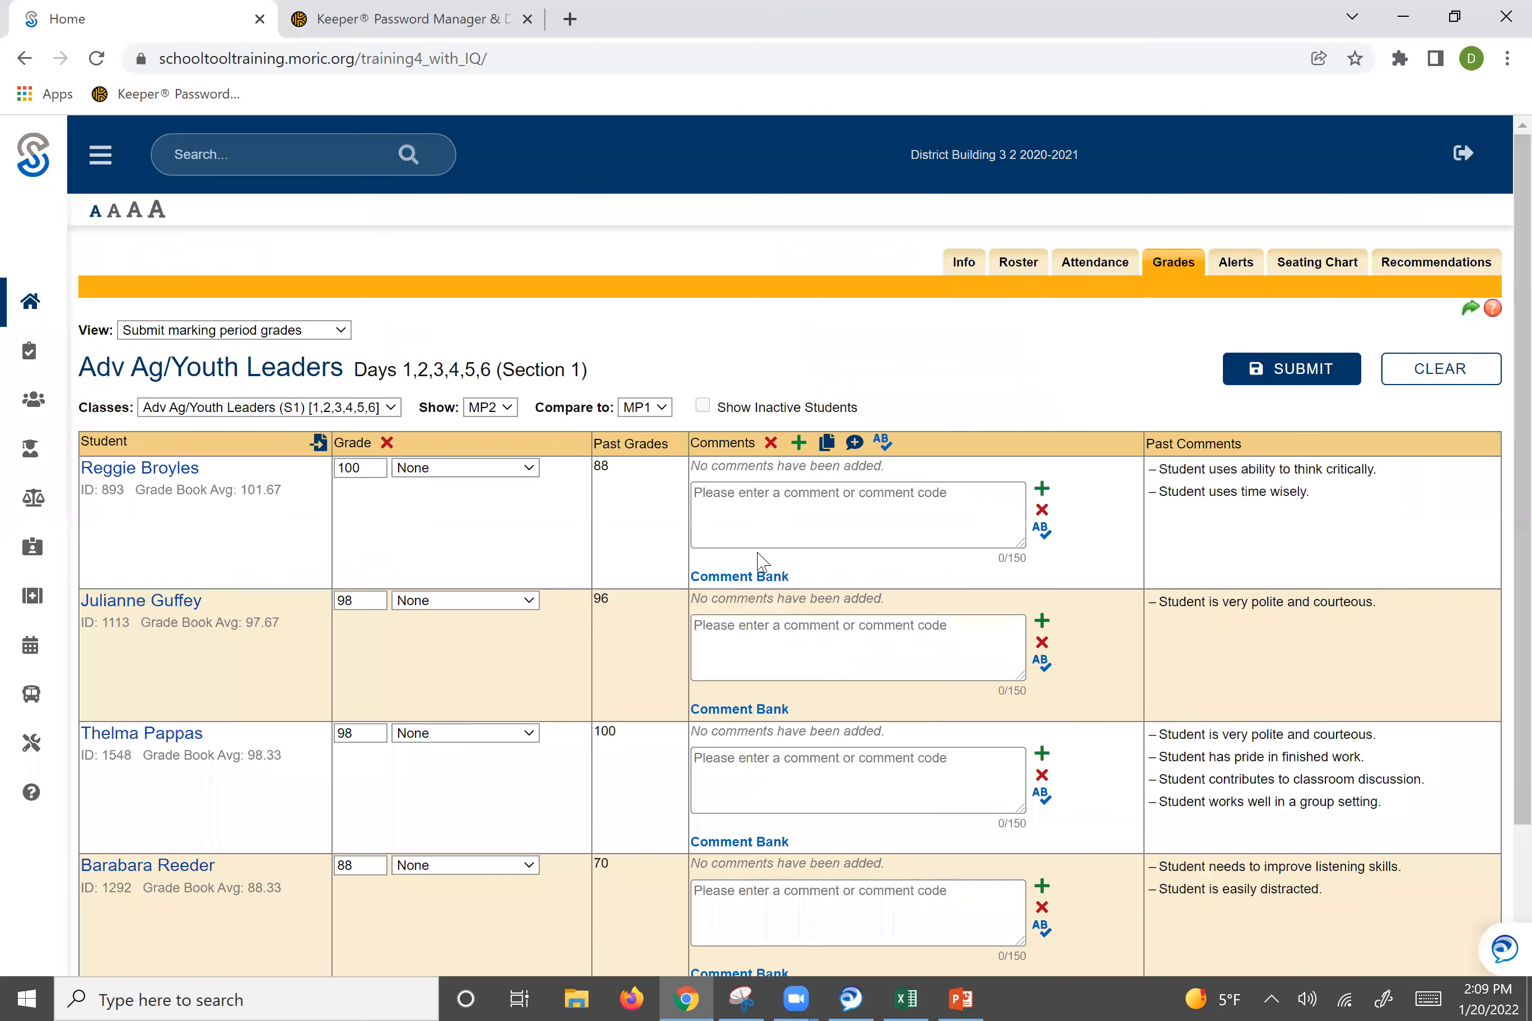
# Add comments for the first student by entering the codes 13 17, then remove the effort comment.
pyautogui.click(776, 541)
pyautogui.write('13 17')
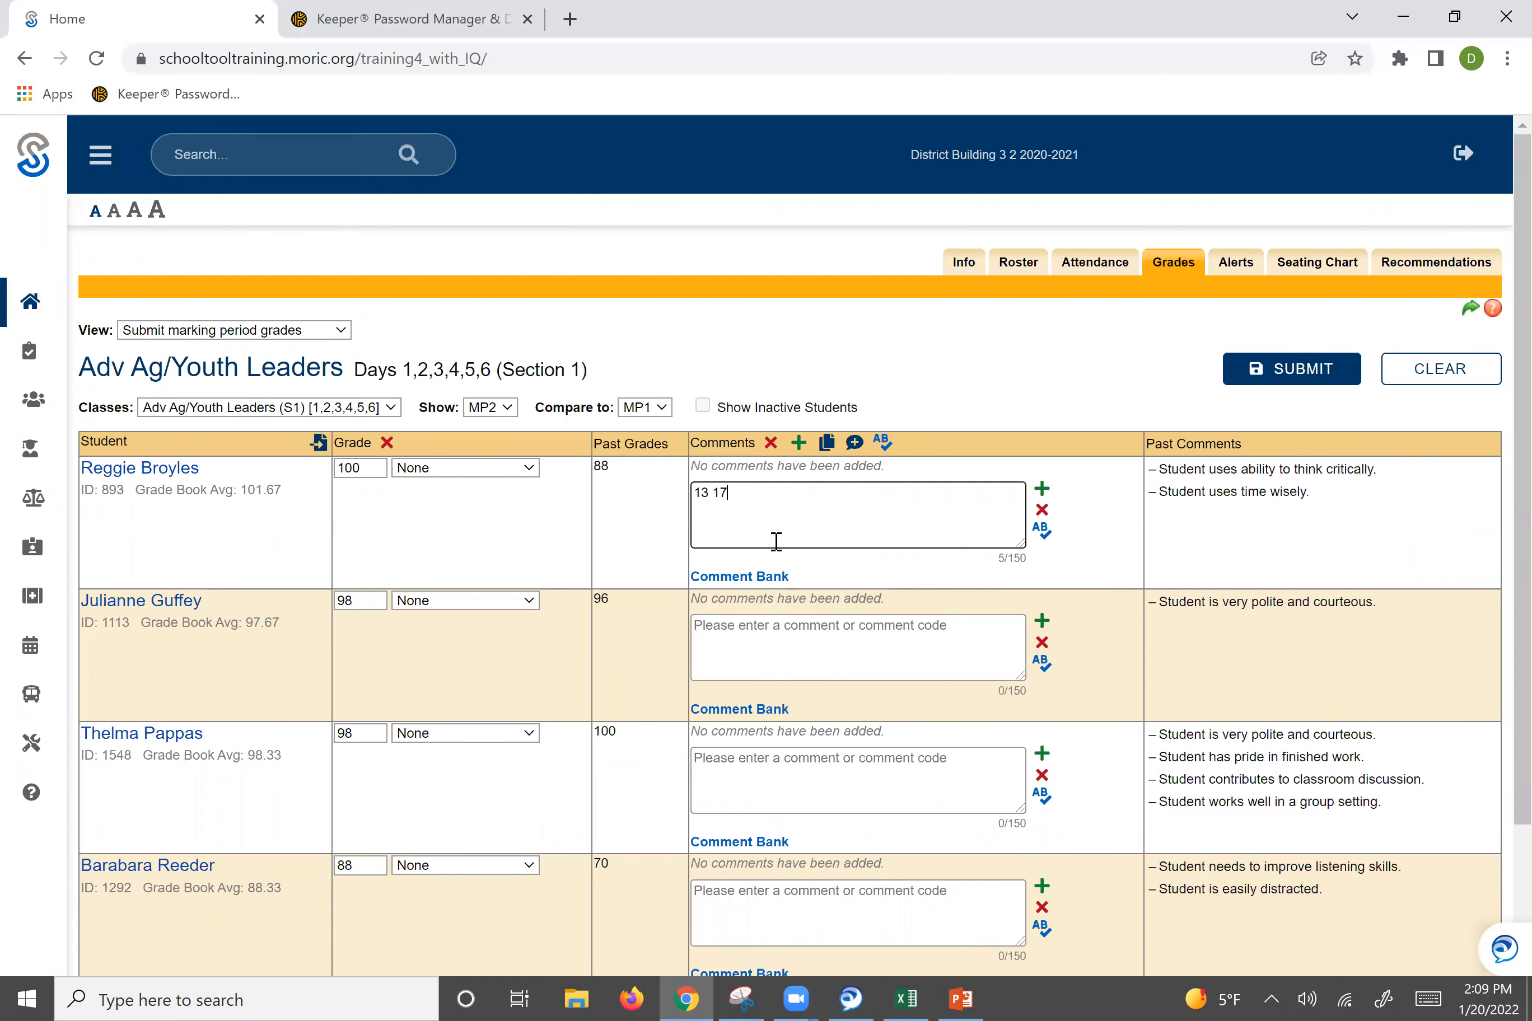
pyautogui.click(1042, 489)
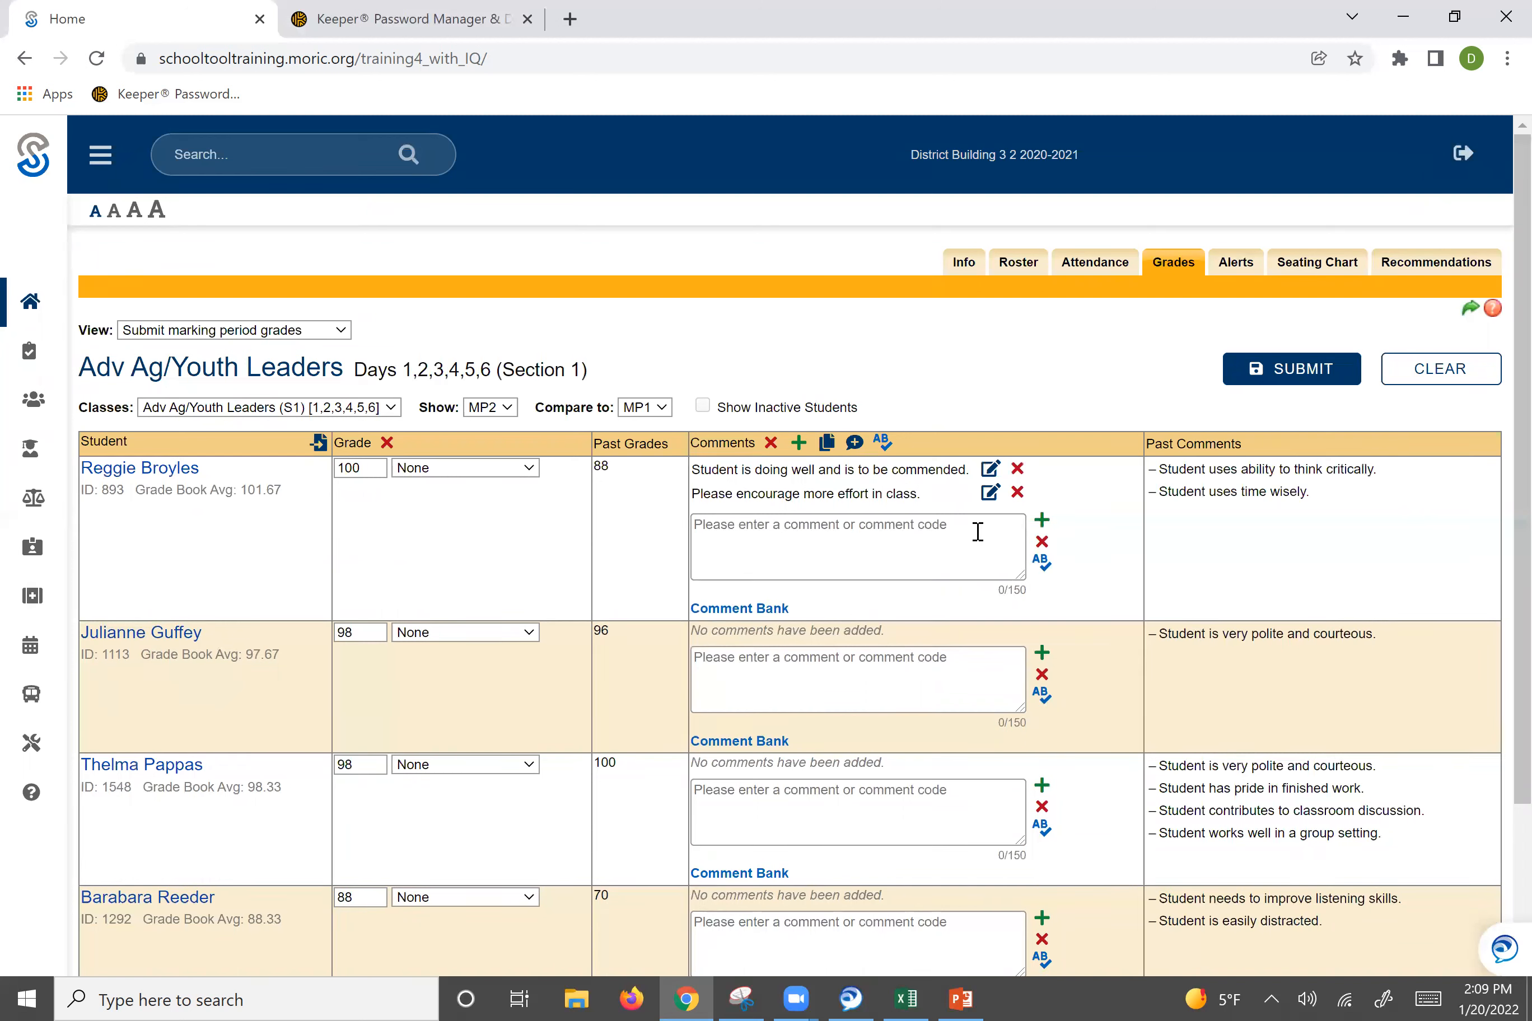
pyautogui.click(1015, 493)
# Add comments 12, 14, 16 and 18 from the first student's comment bank.
pyautogui.click(739, 577)
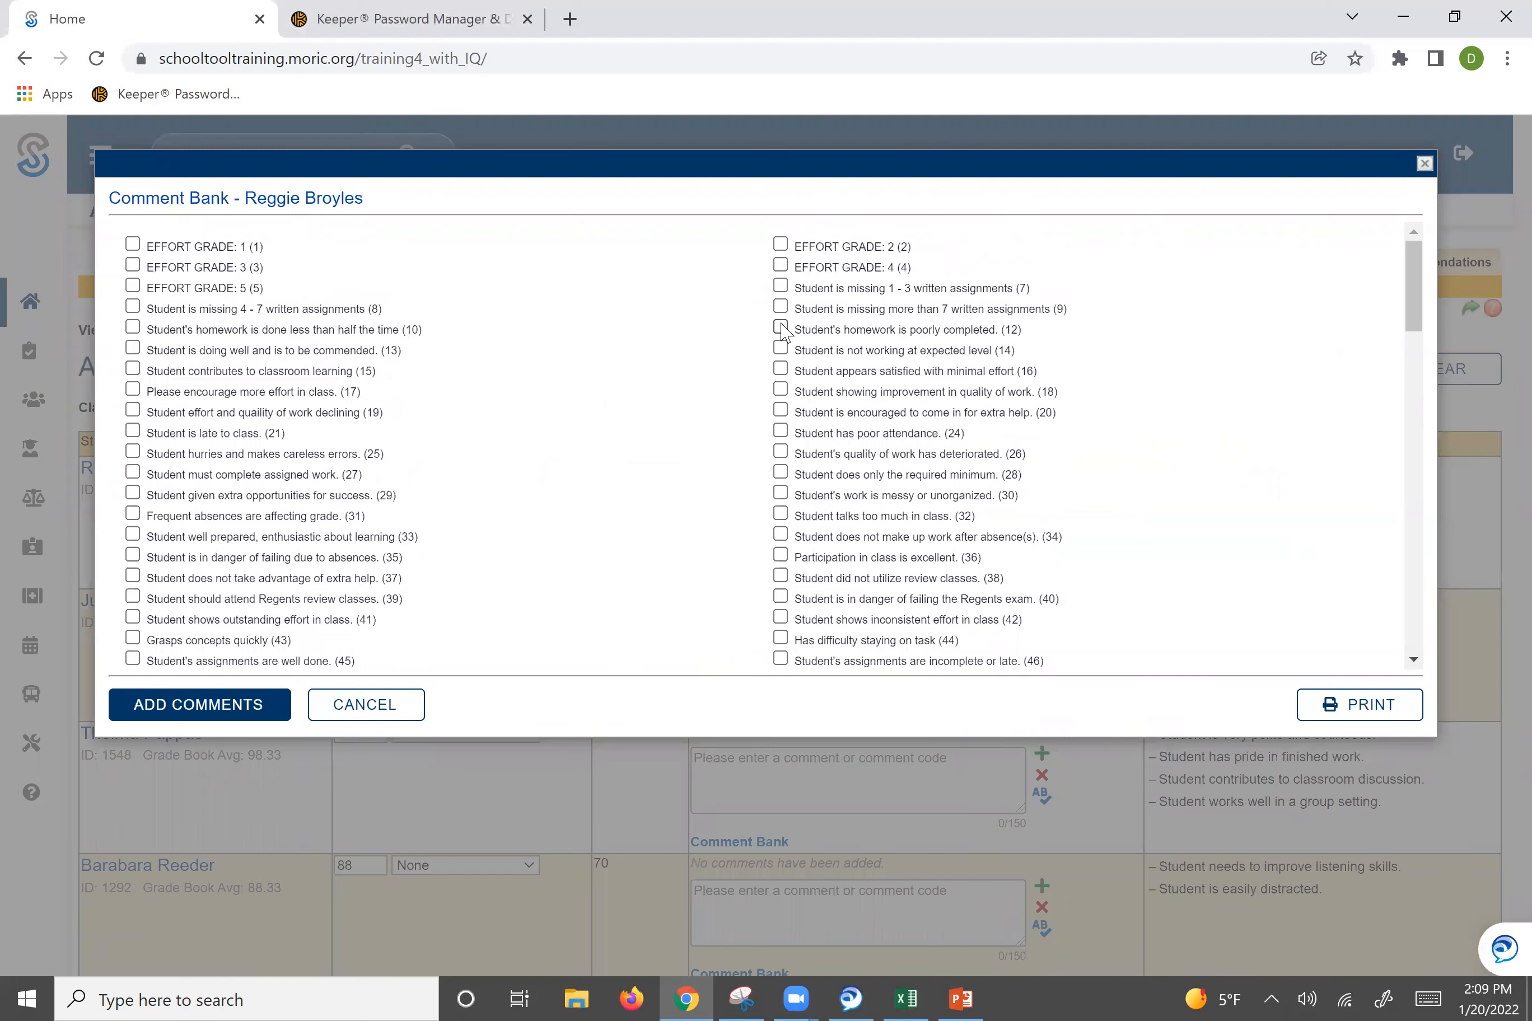
pyautogui.click(781, 328)
pyautogui.click(781, 348)
pyautogui.click(780, 369)
pyautogui.click(781, 389)
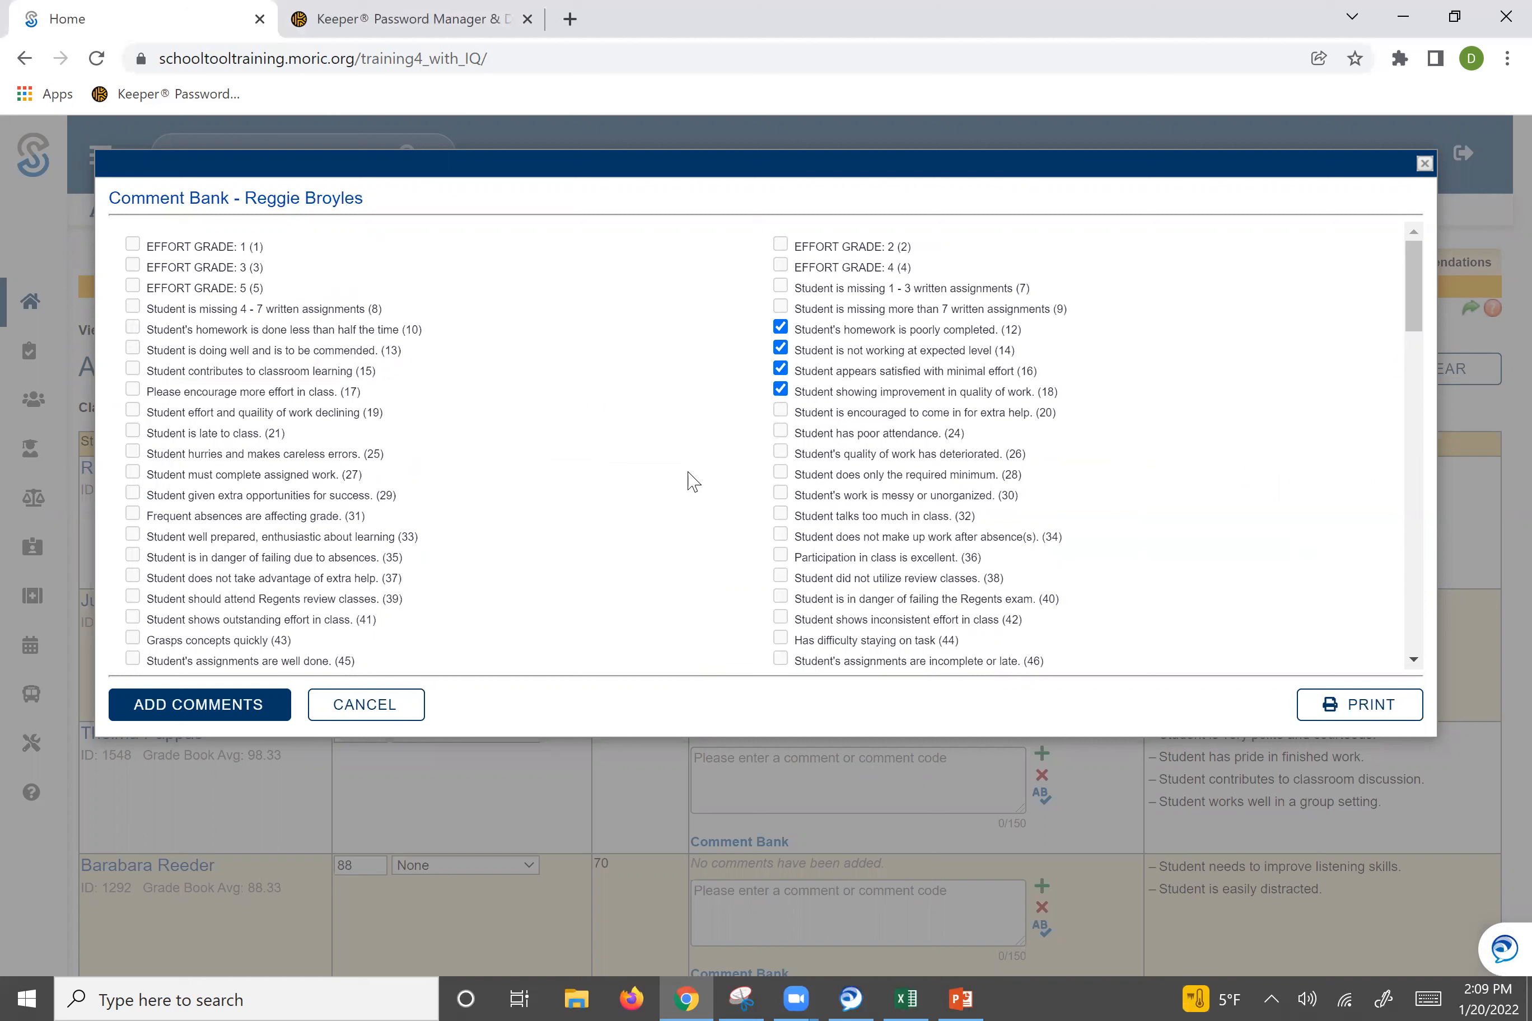
pyautogui.click(781, 389)
pyautogui.click(783, 392)
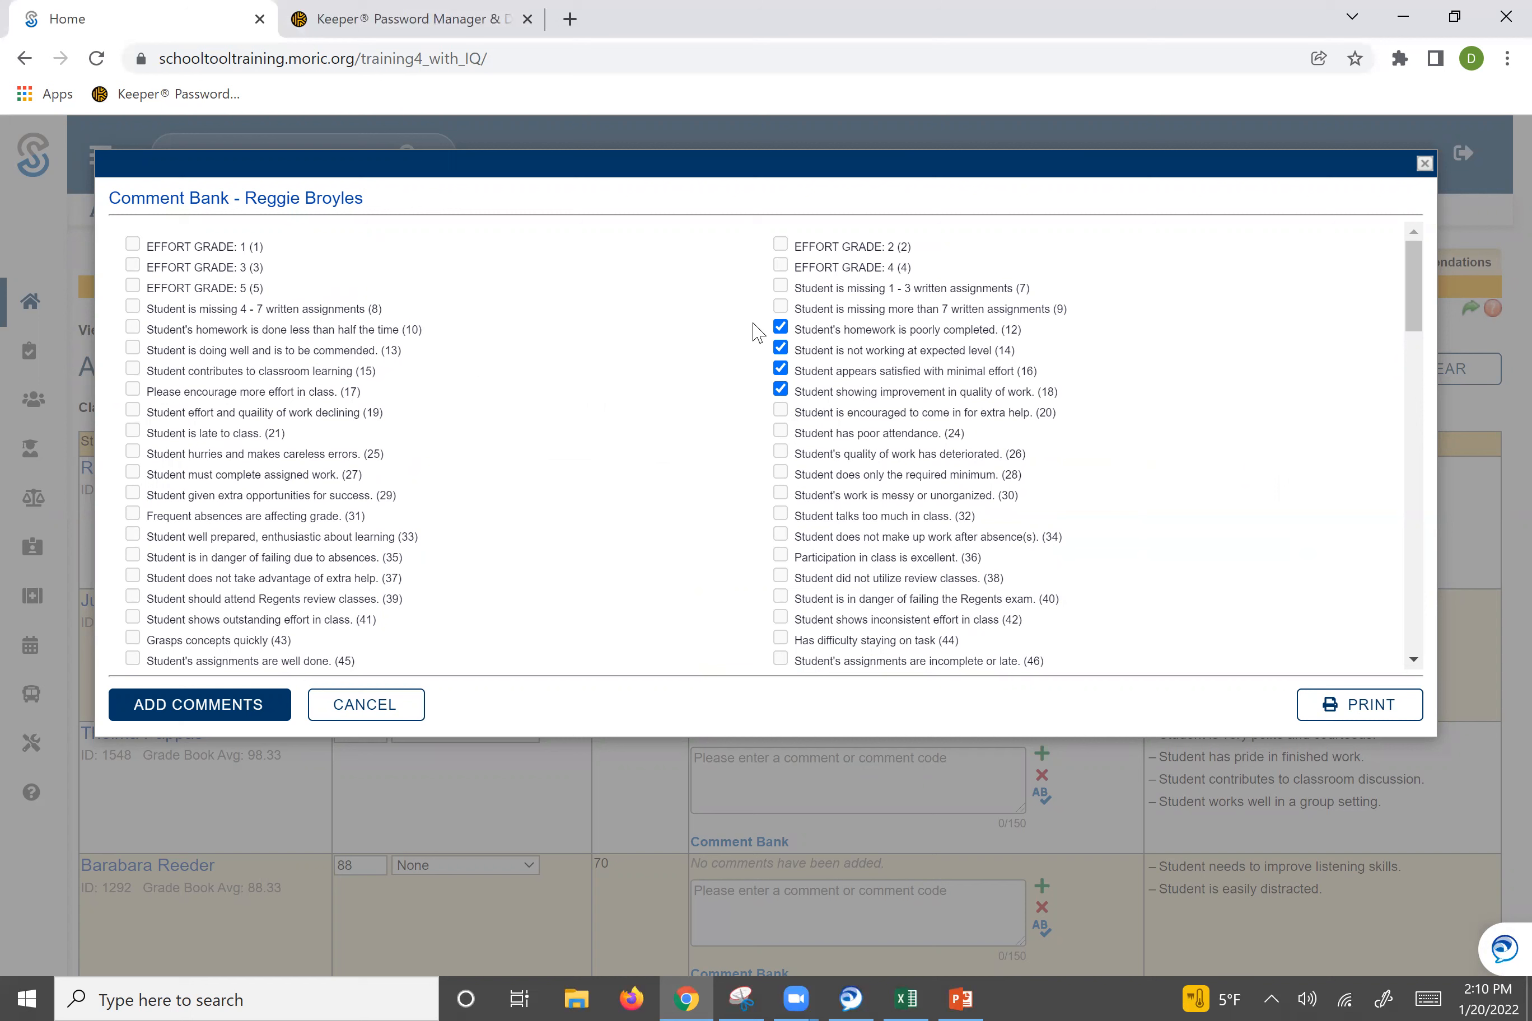
pyautogui.click(242, 709)
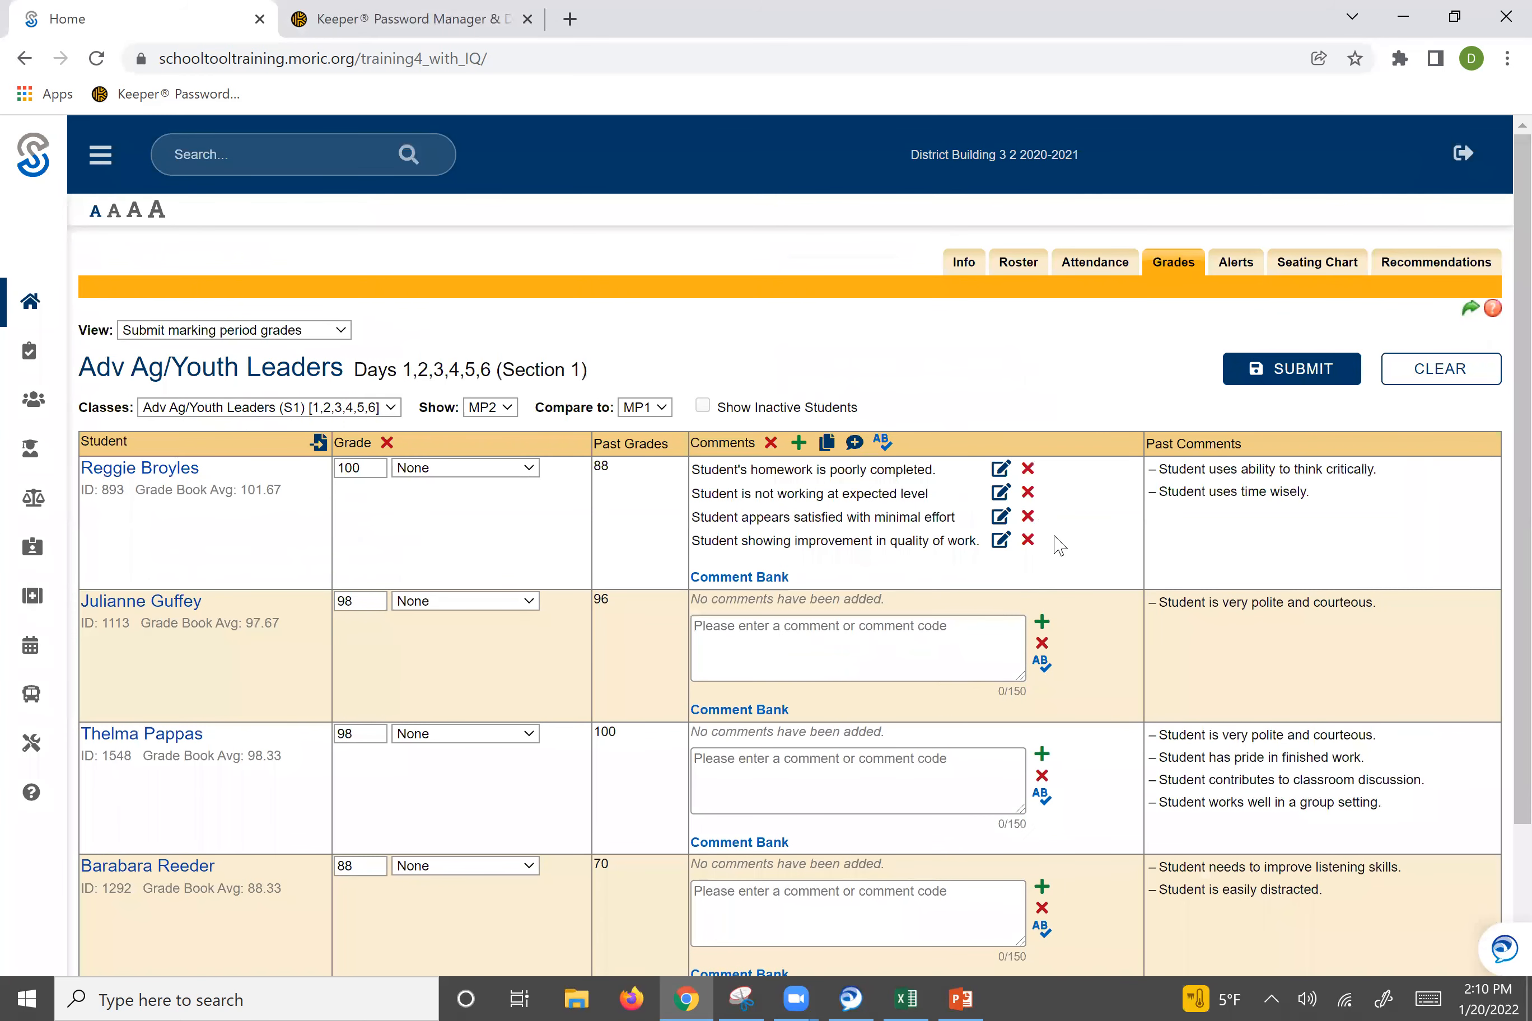
# Delete all four comments from the first student.
pyautogui.click(1029, 470)
pyautogui.click(1030, 470)
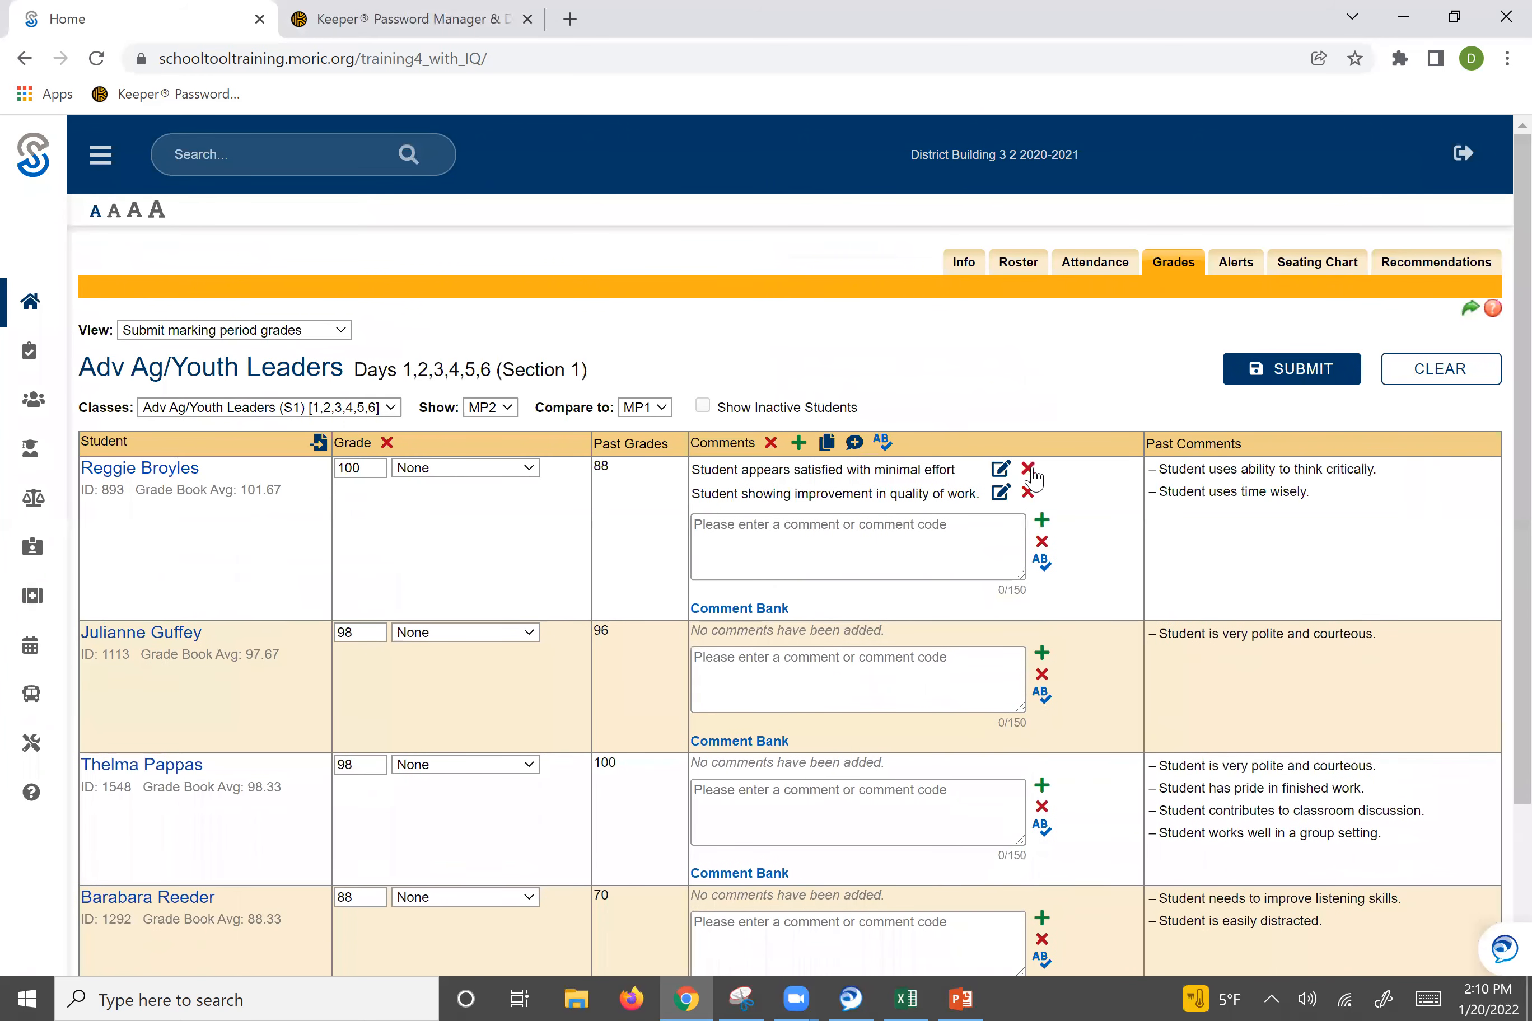
pyautogui.click(1029, 469)
pyautogui.click(1030, 470)
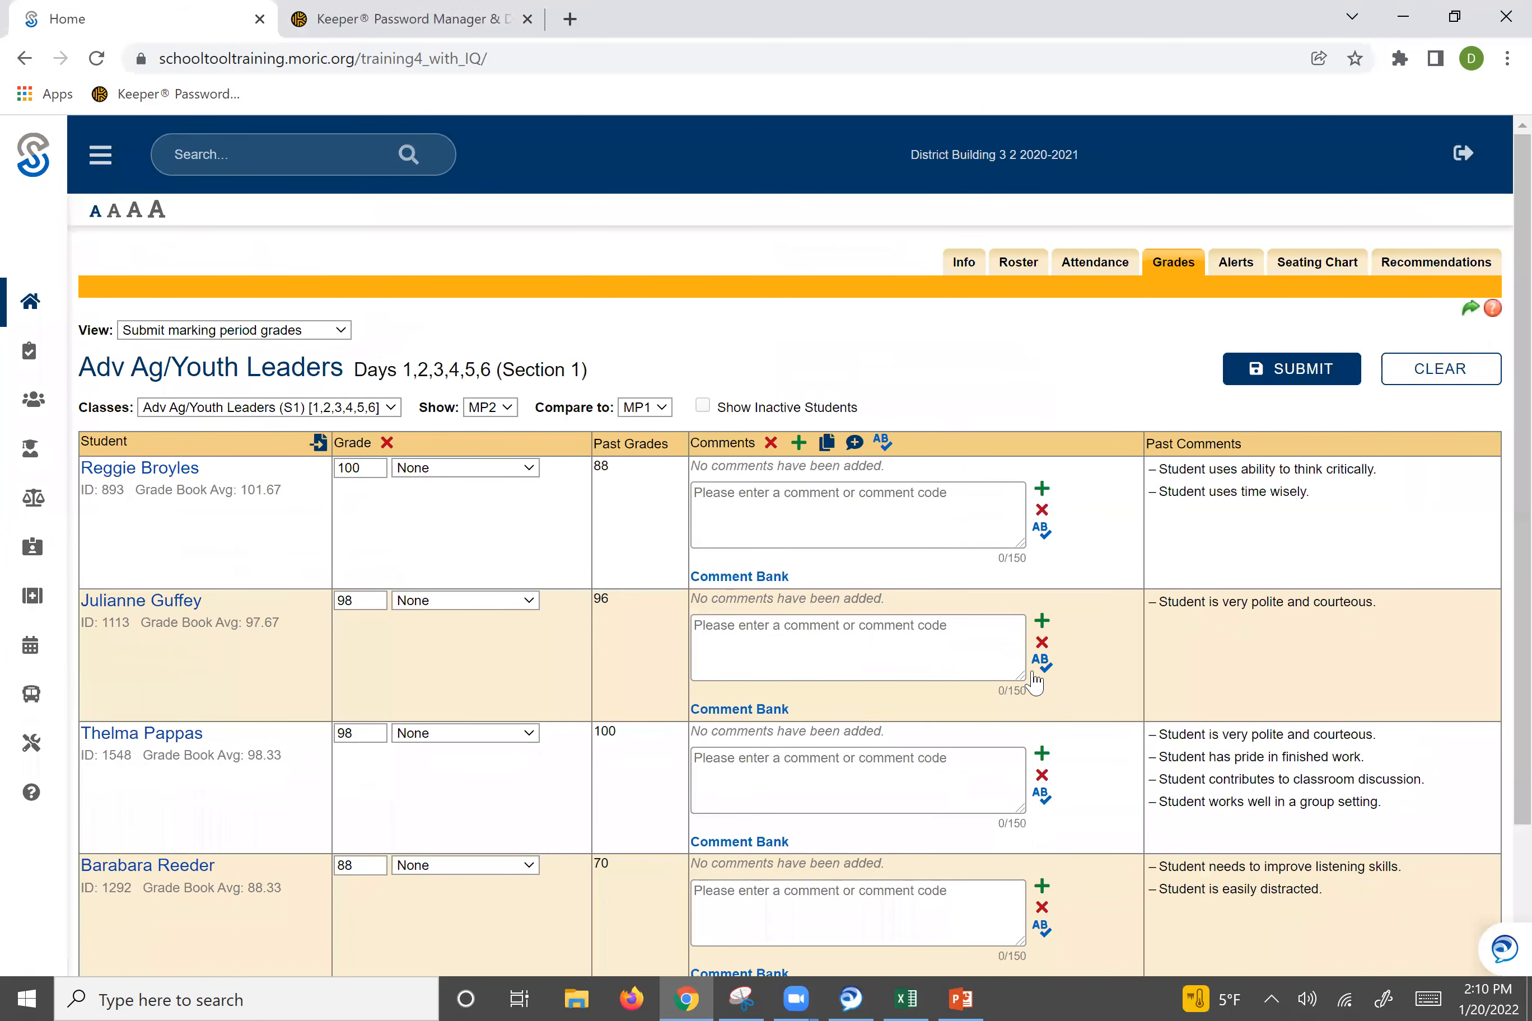
# Add comments 20, 24, 26 and 28 from the comment bank, then delete the required-minimum comment.
pyautogui.click(758, 582)
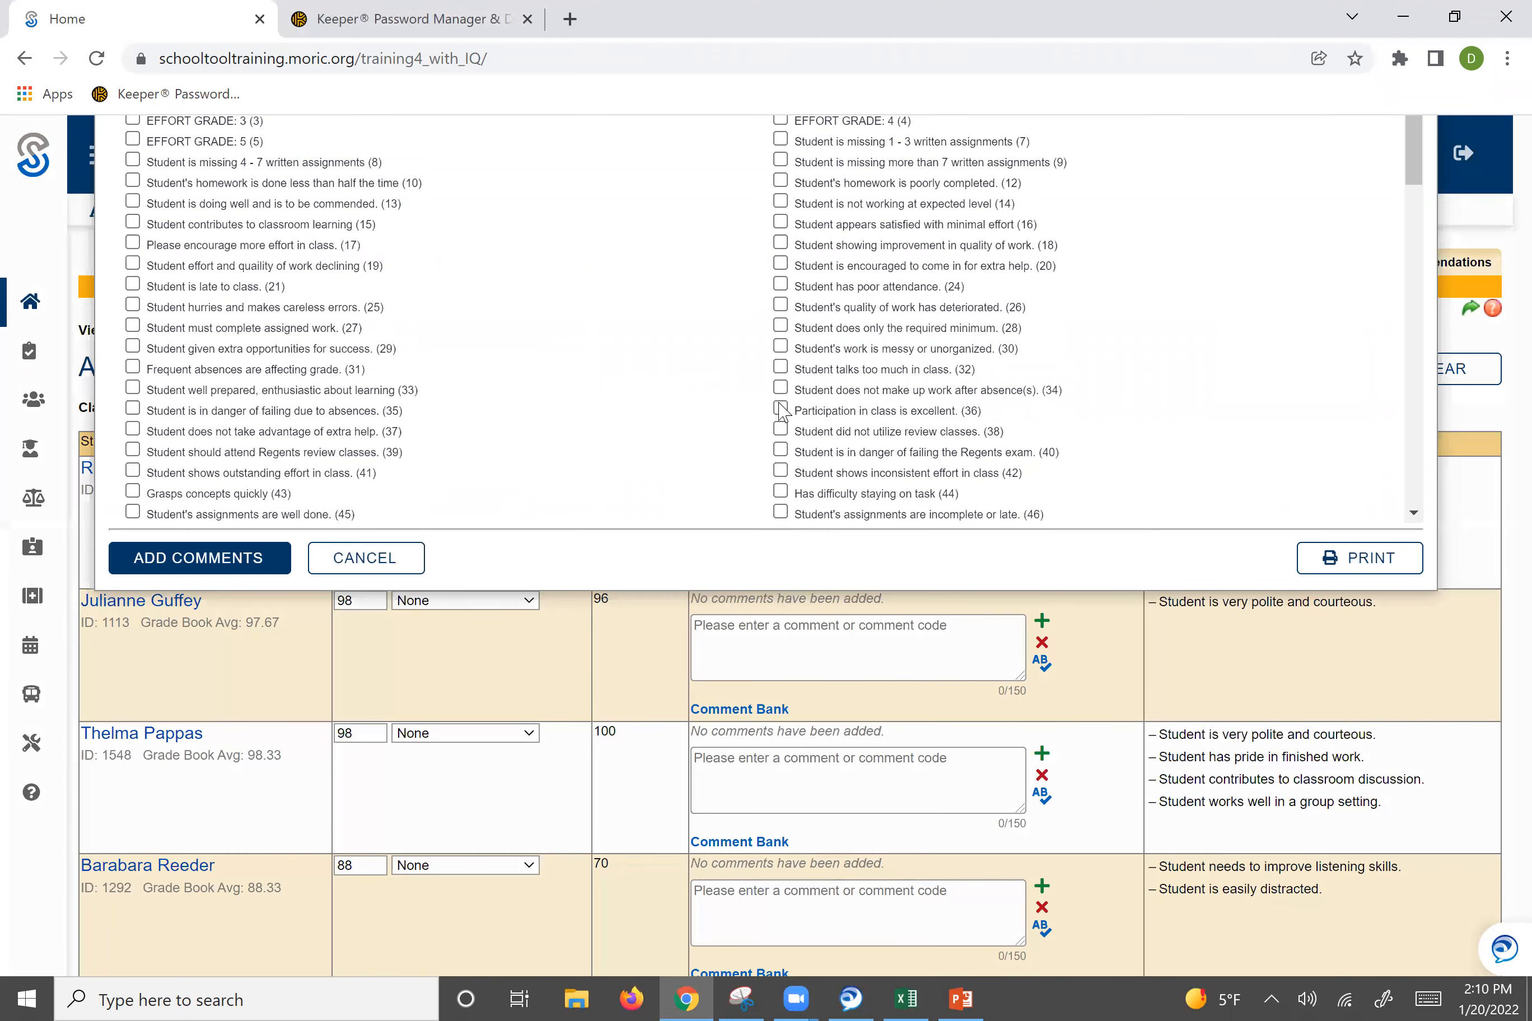
pyautogui.click(780, 411)
pyautogui.click(781, 433)
pyautogui.click(781, 454)
pyautogui.click(781, 472)
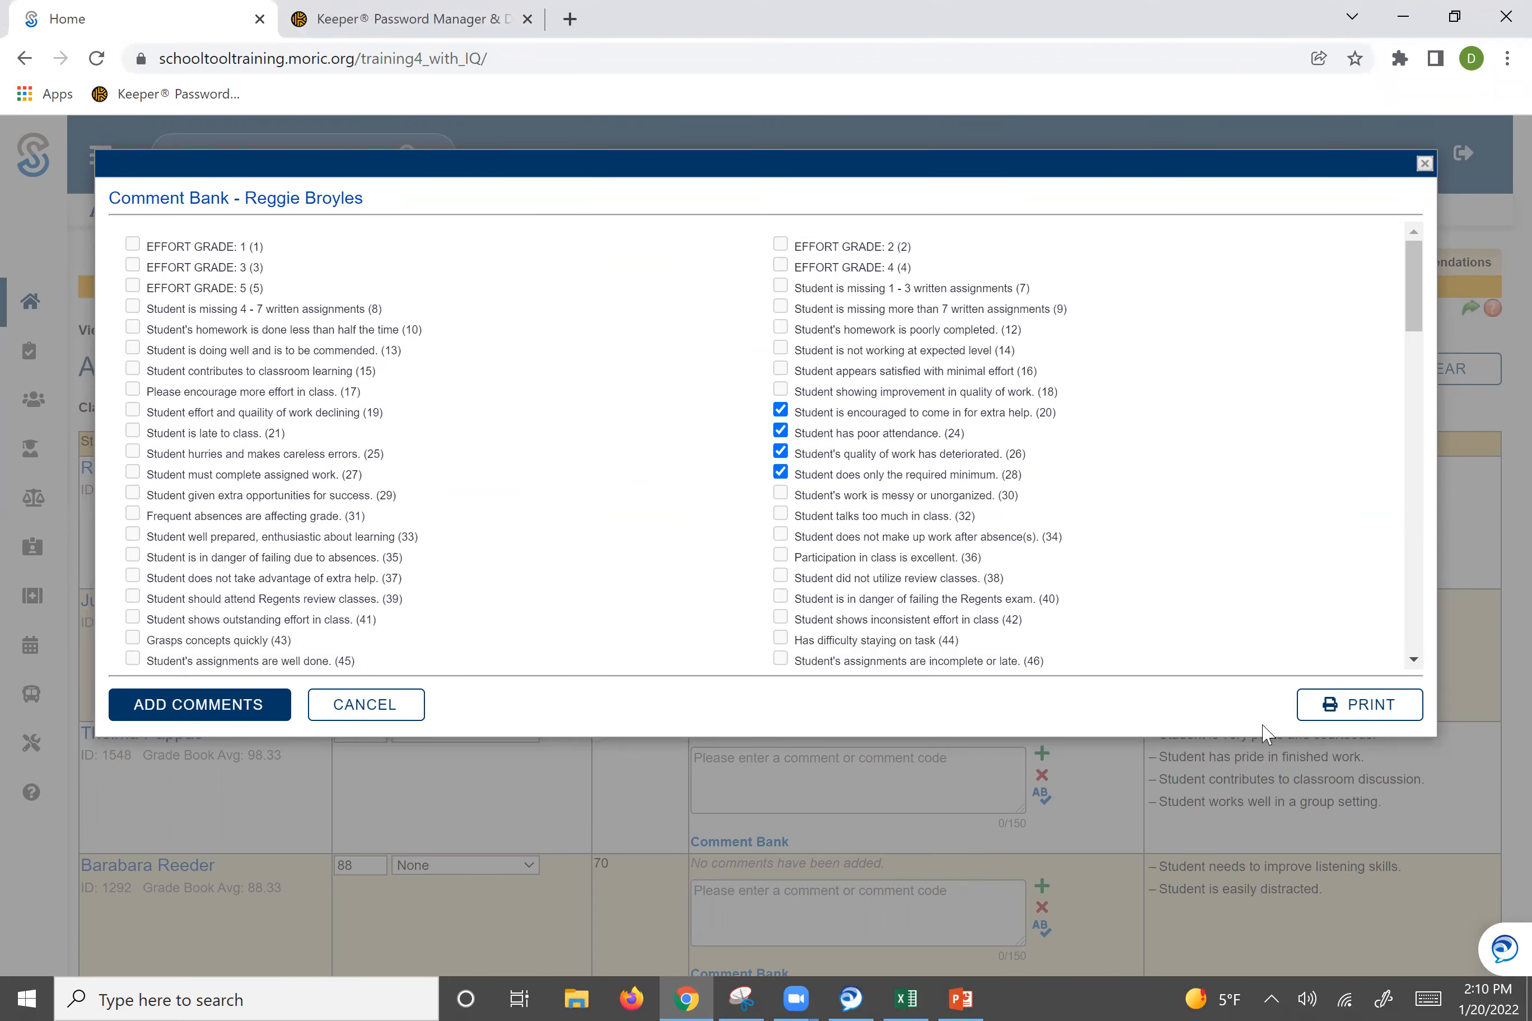
pyautogui.click(245, 720)
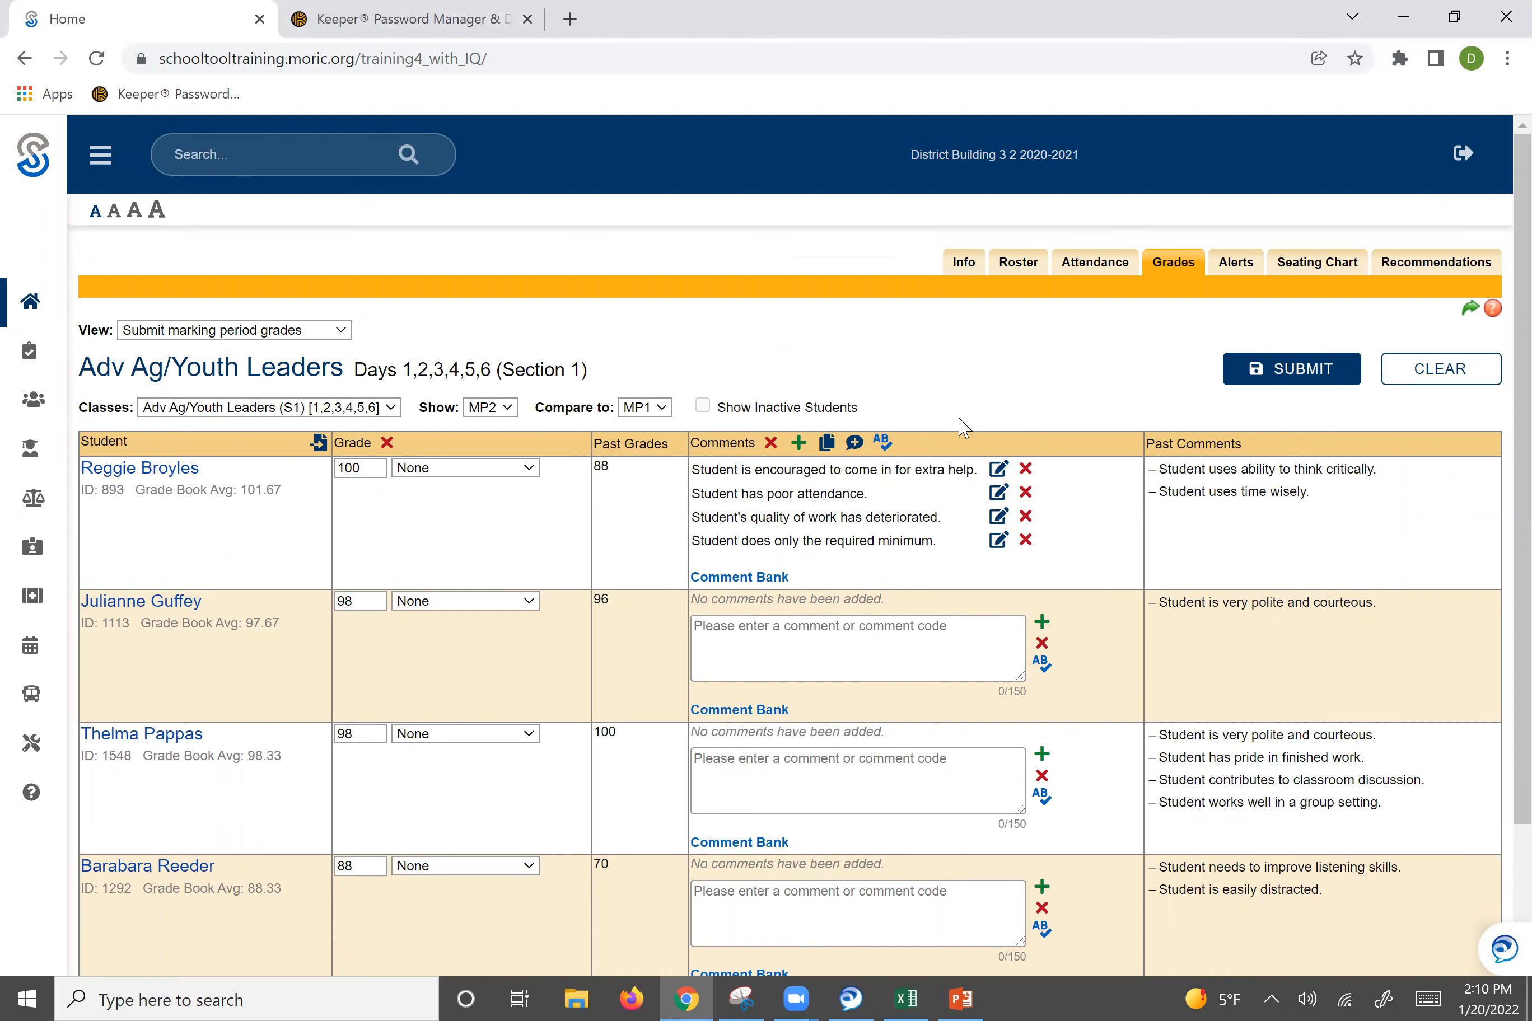
pyautogui.click(1026, 541)
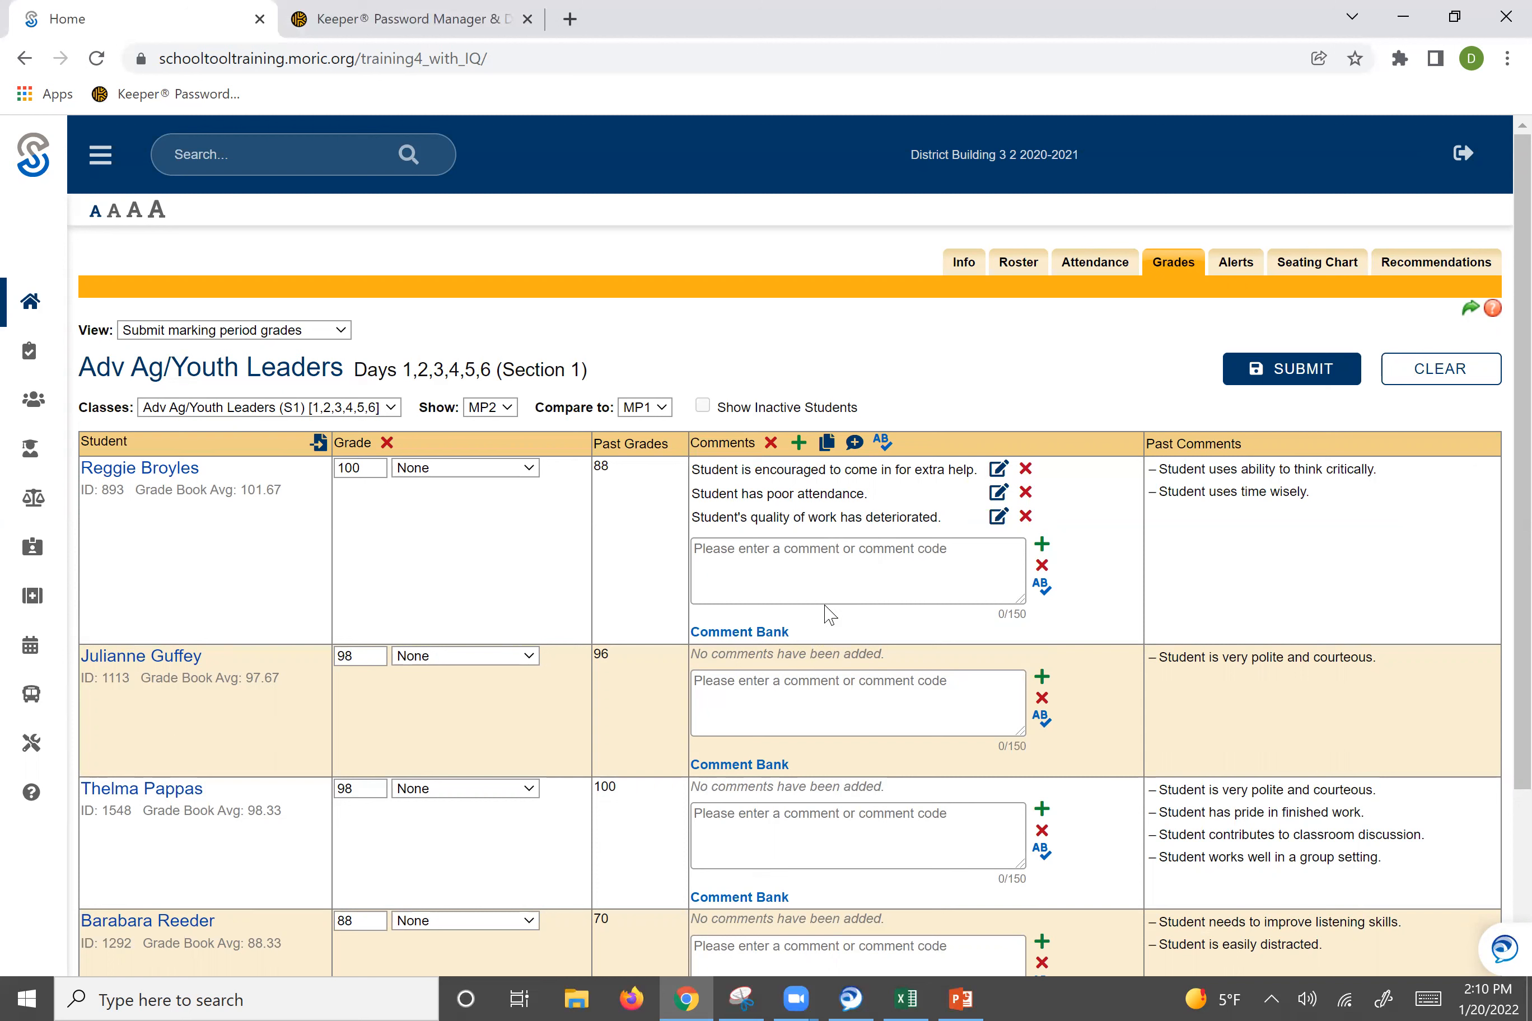
# Add the custom comment "Here's my comment!" for the first student.
pyautogui.click(845, 578)
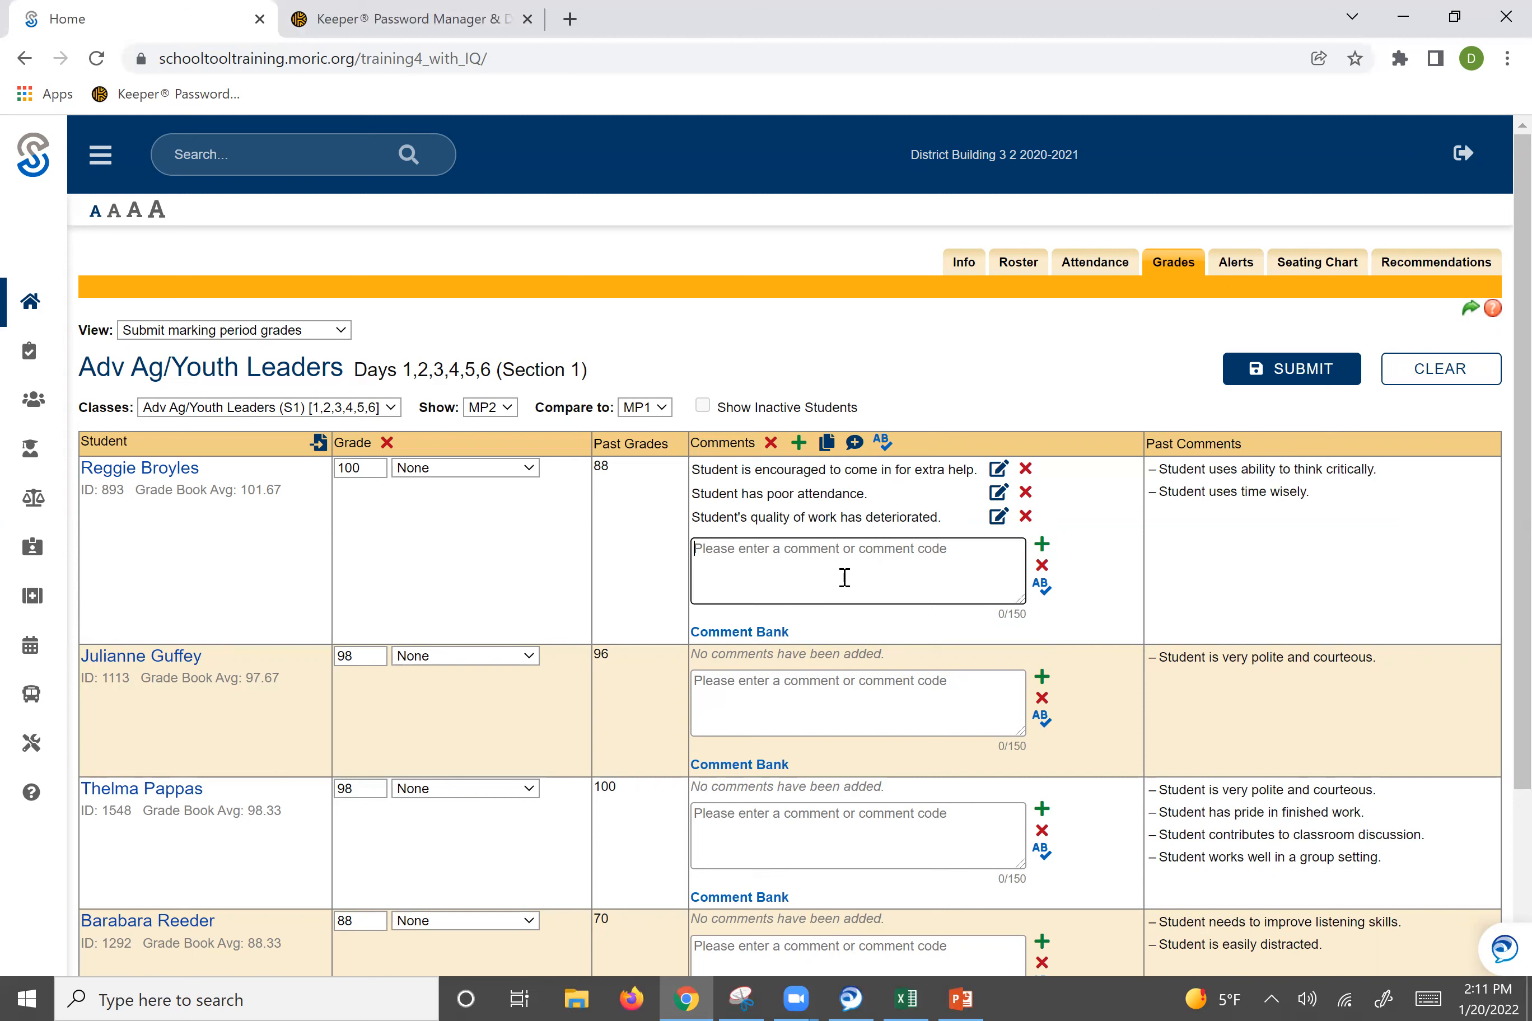
pyautogui.write('H')
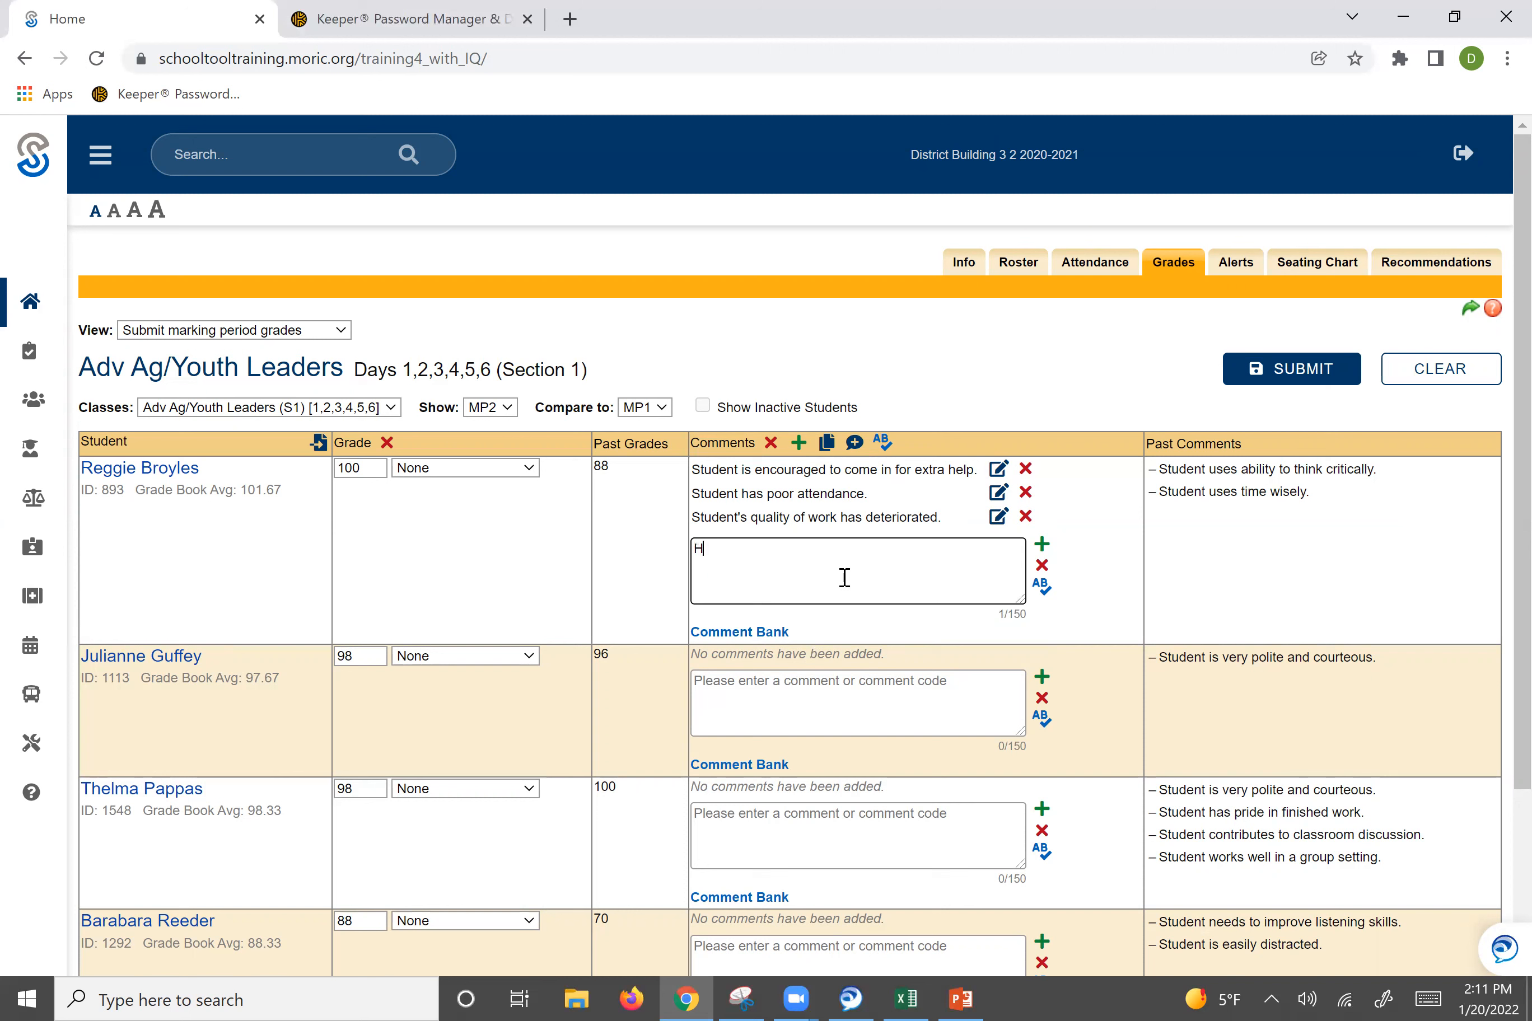
pyautogui.write("ere's my comment!")
pyautogui.click(1037, 593)
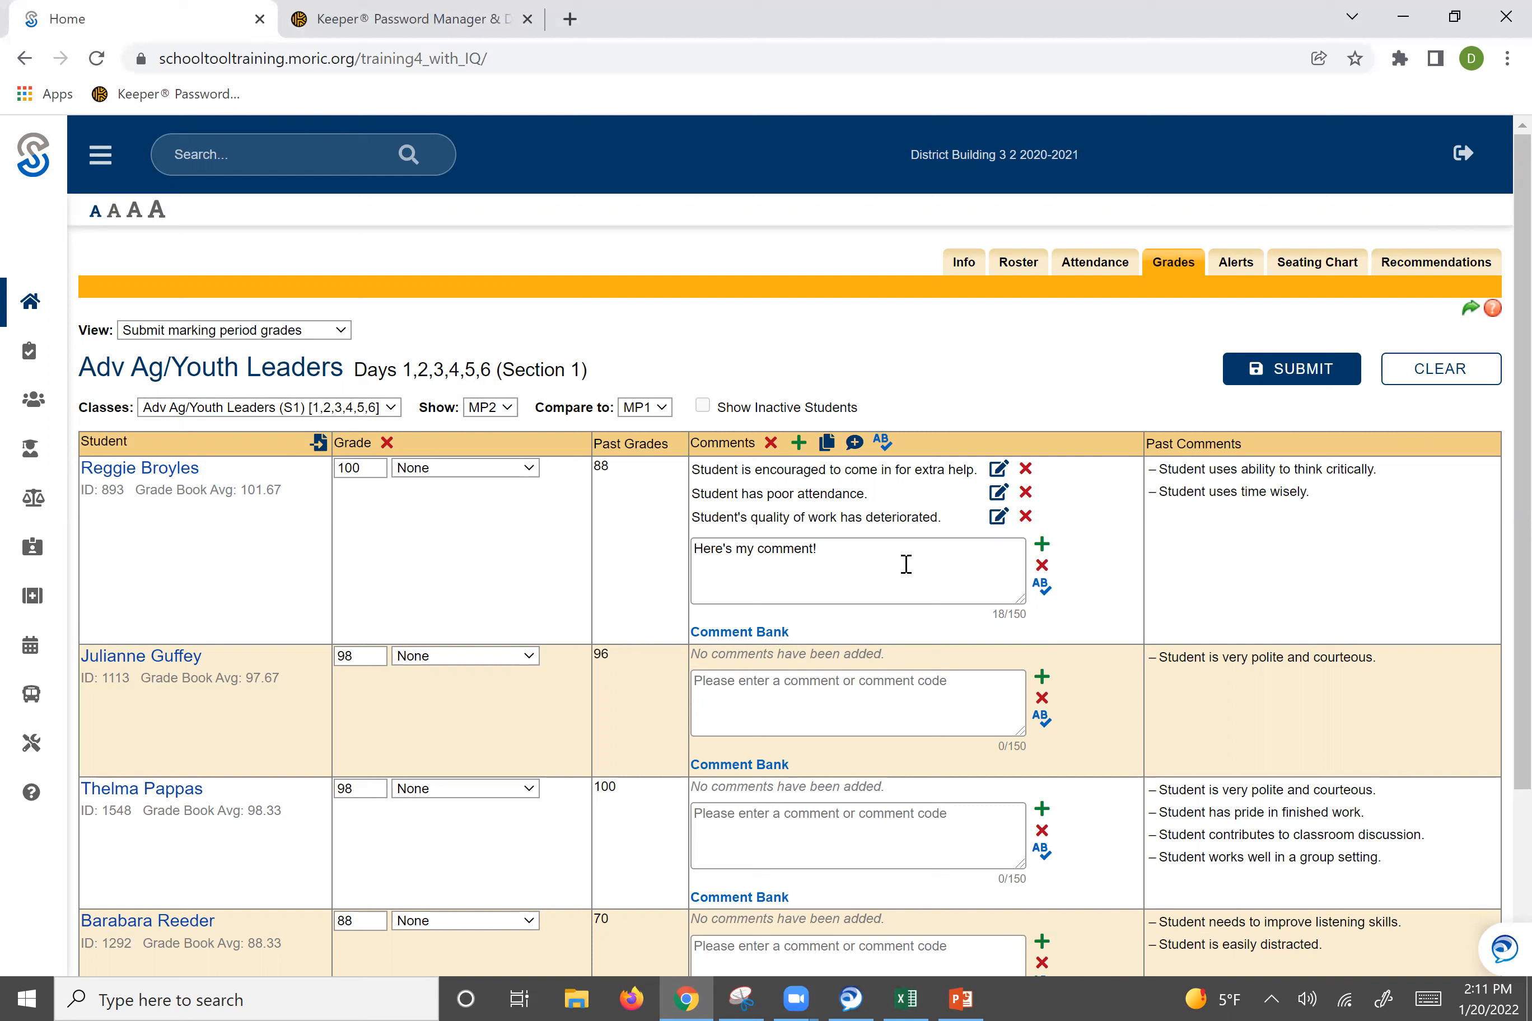
pyautogui.click(1042, 544)
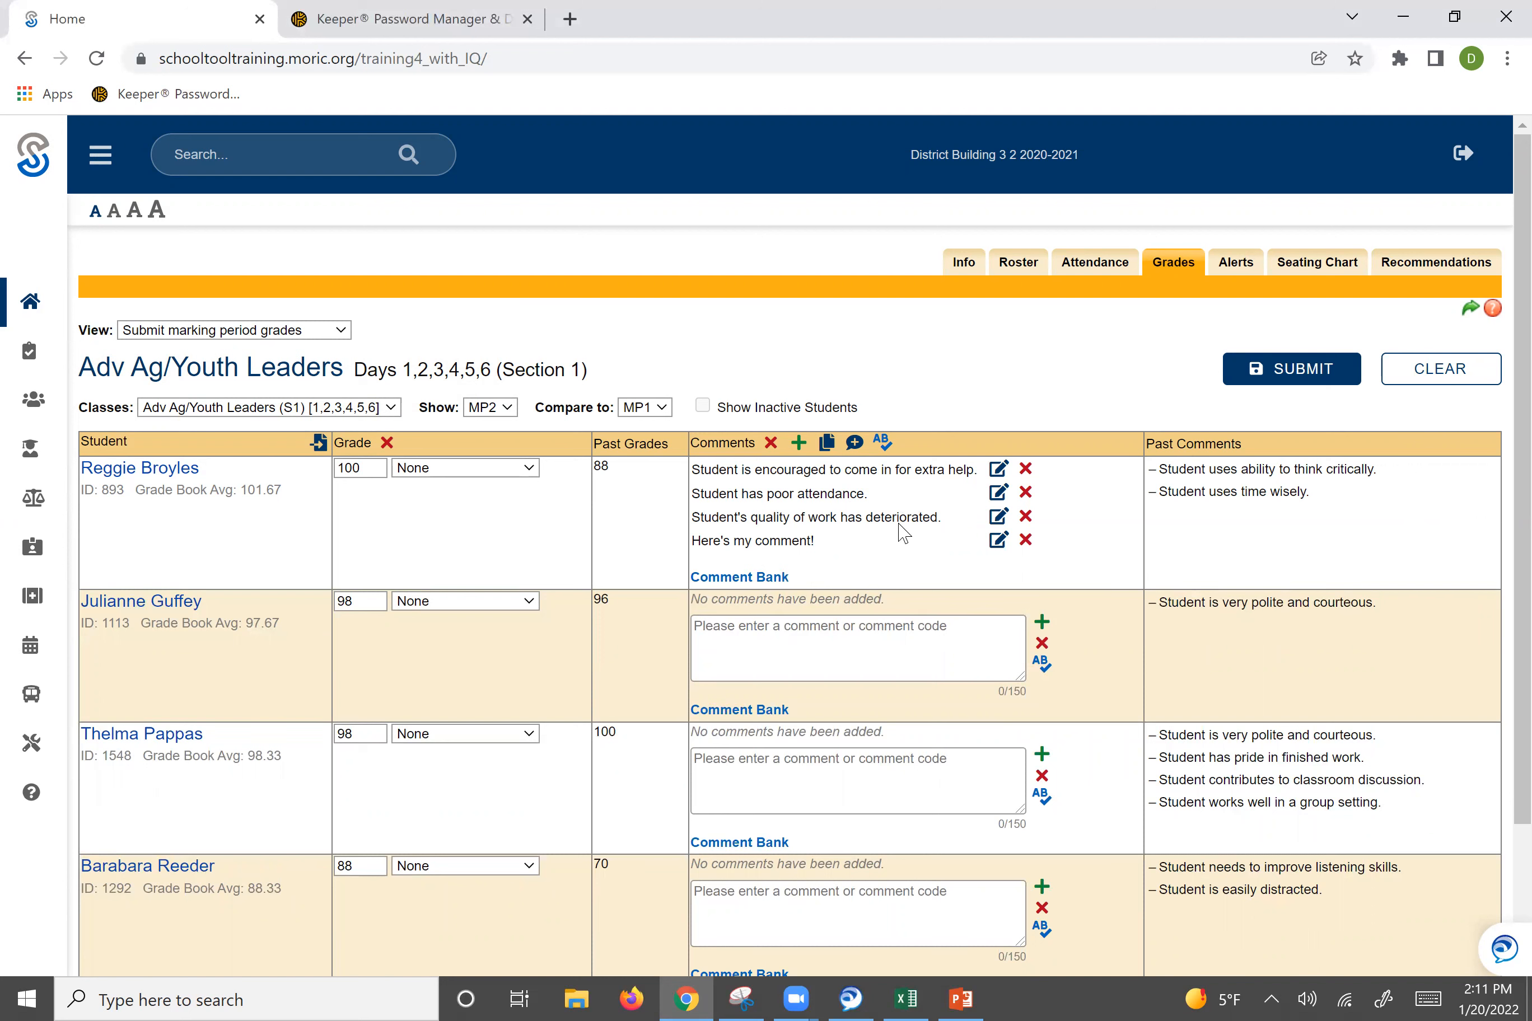
# Remove every remaining comment, including the custom one, from the first student's comment list.
pyautogui.click(1025, 470)
pyautogui.click(991, 469)
pyautogui.click(991, 469)
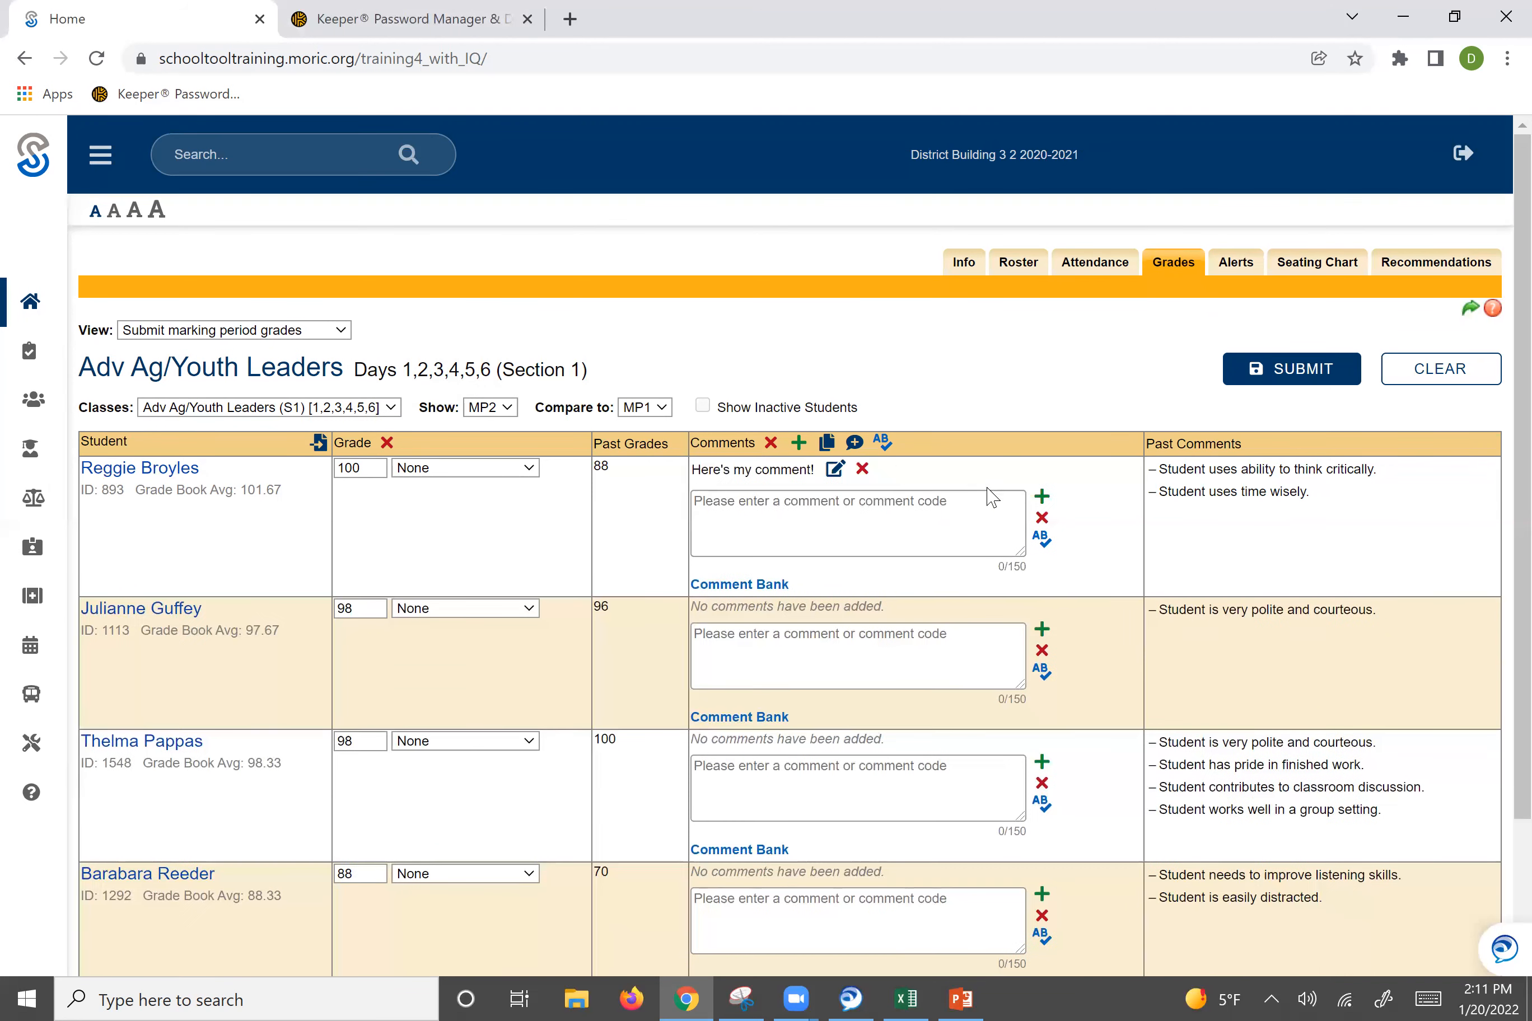
pyautogui.click(863, 470)
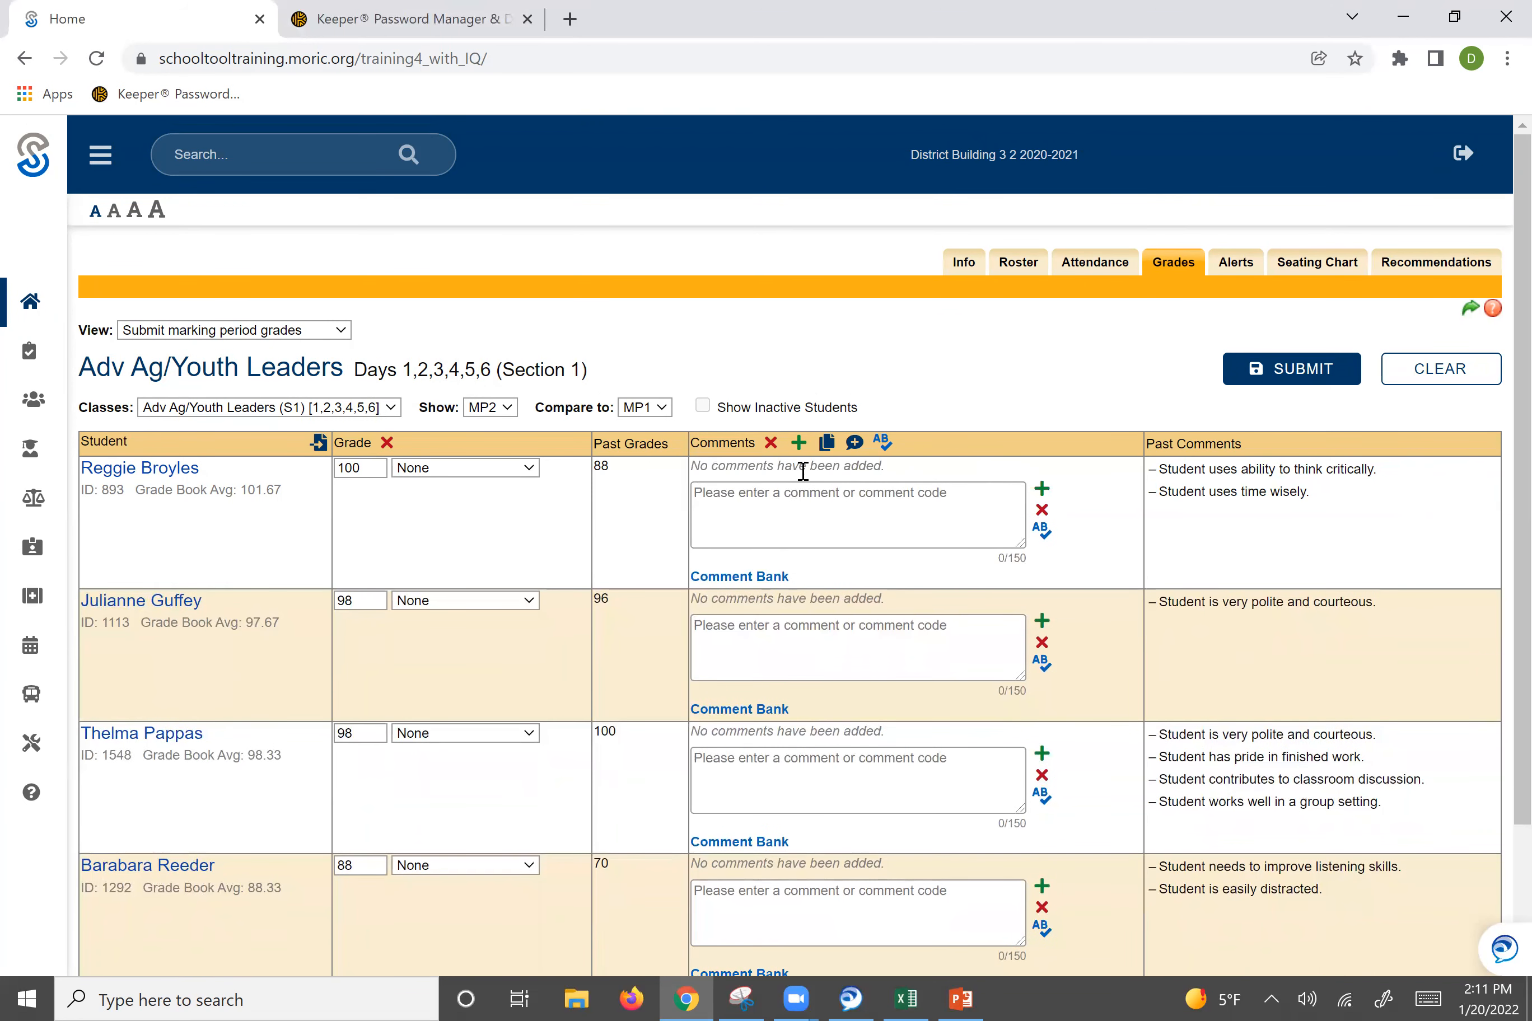
# Enter the free-text comment "Comment!" in the first student's comment box.
pyautogui.click(810, 500)
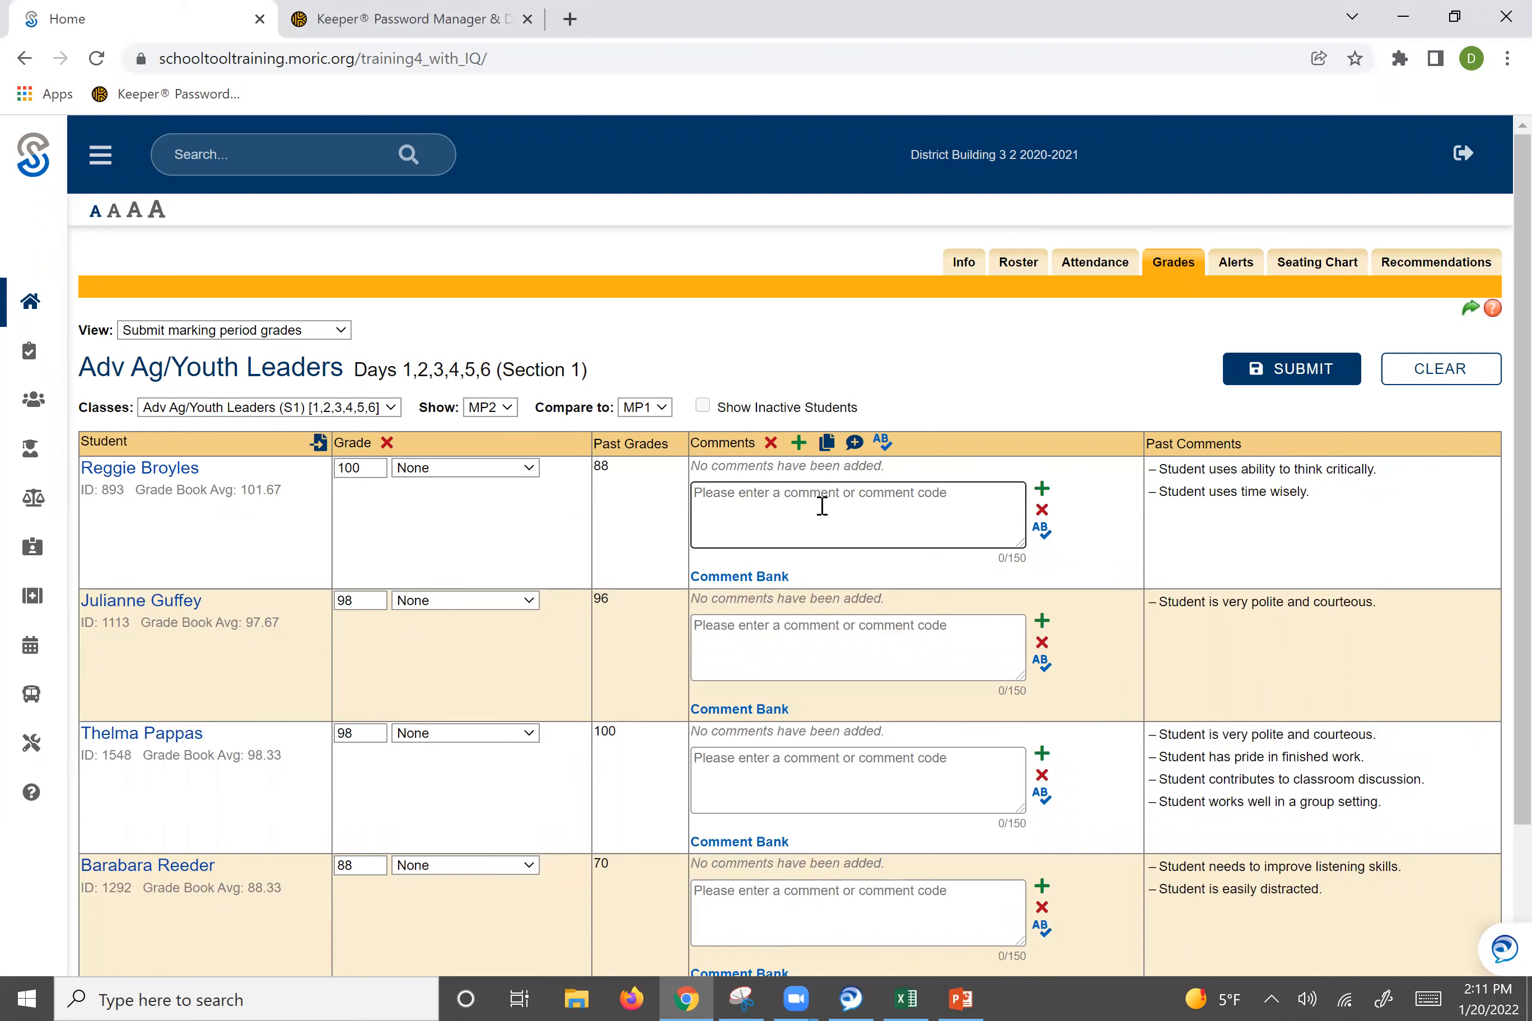
pyautogui.write('Comment!')
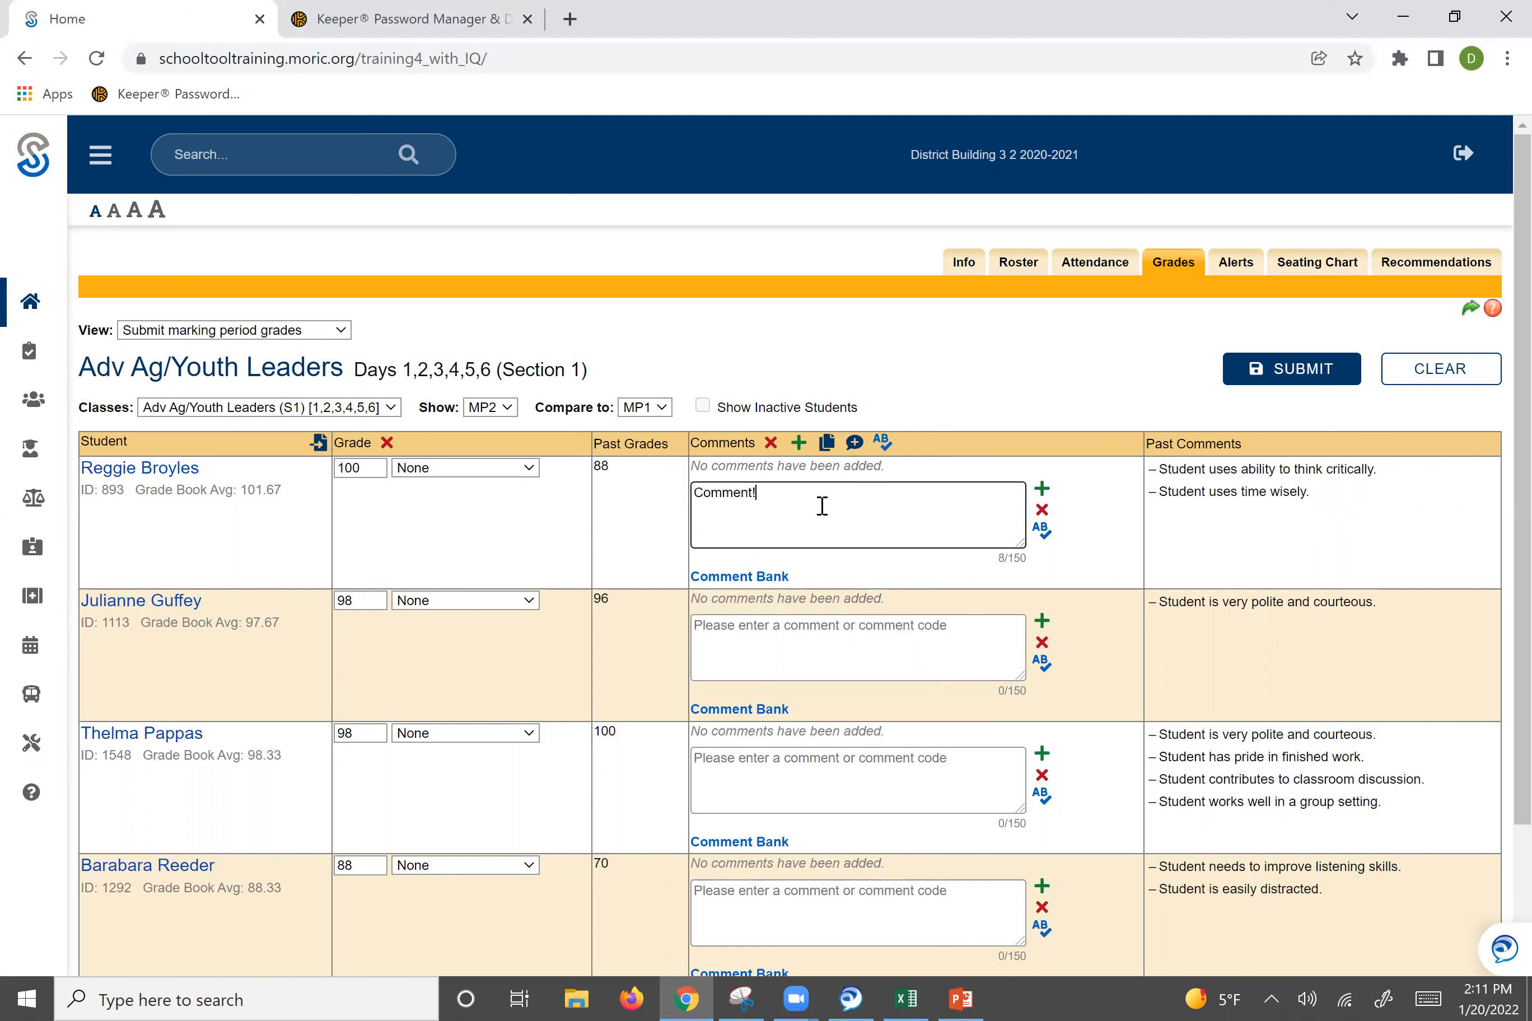
# Copy "Comment!" into the second and third students' comment boxes and apply all pending comments.
pyautogui.moveTo(822, 506); pyautogui.dragTo(670, 530)
pyautogui.rightClick(709, 496)
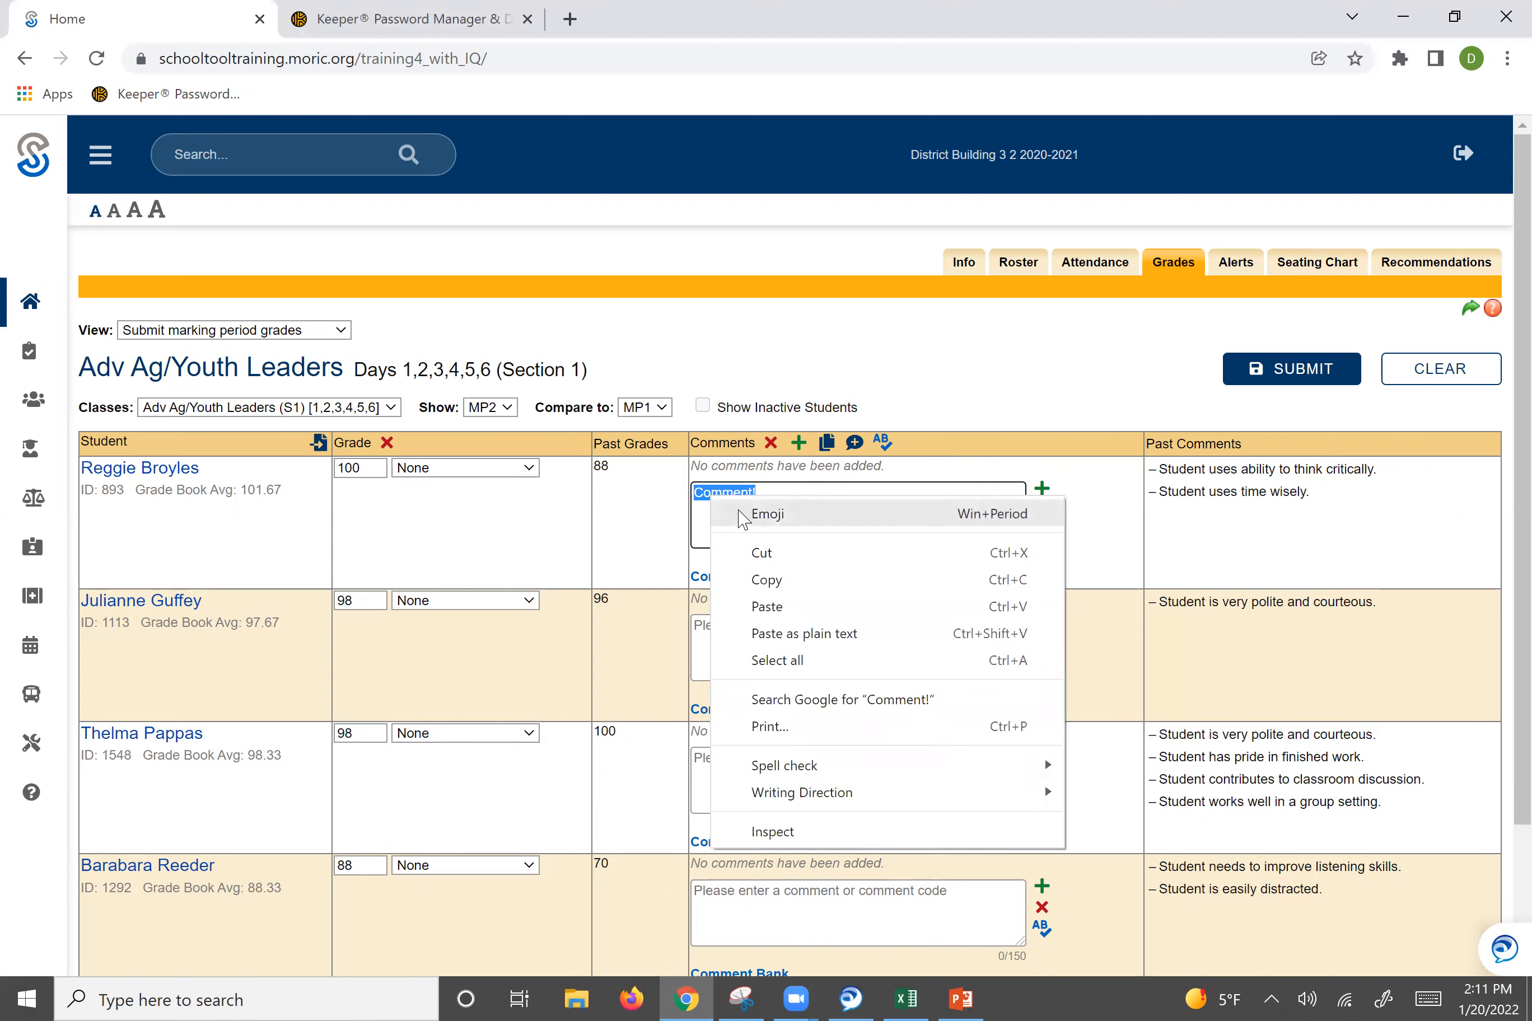
pyautogui.click(758, 581)
pyautogui.click(742, 636)
pyautogui.rightClick(743, 641)
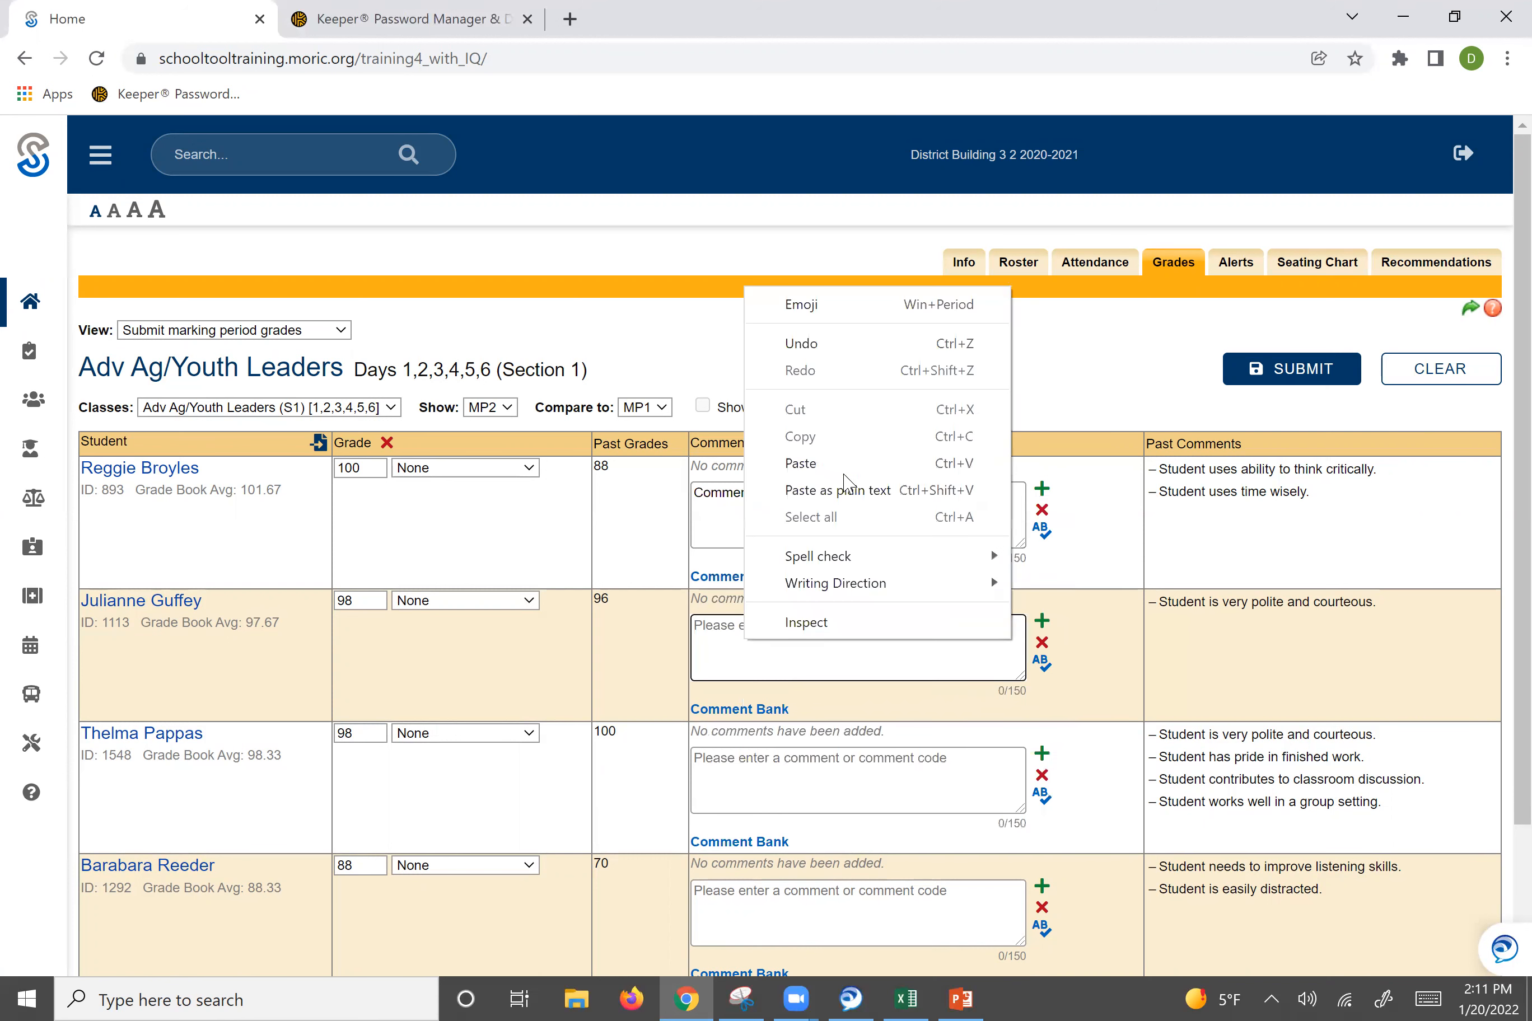
pyautogui.click(826, 469)
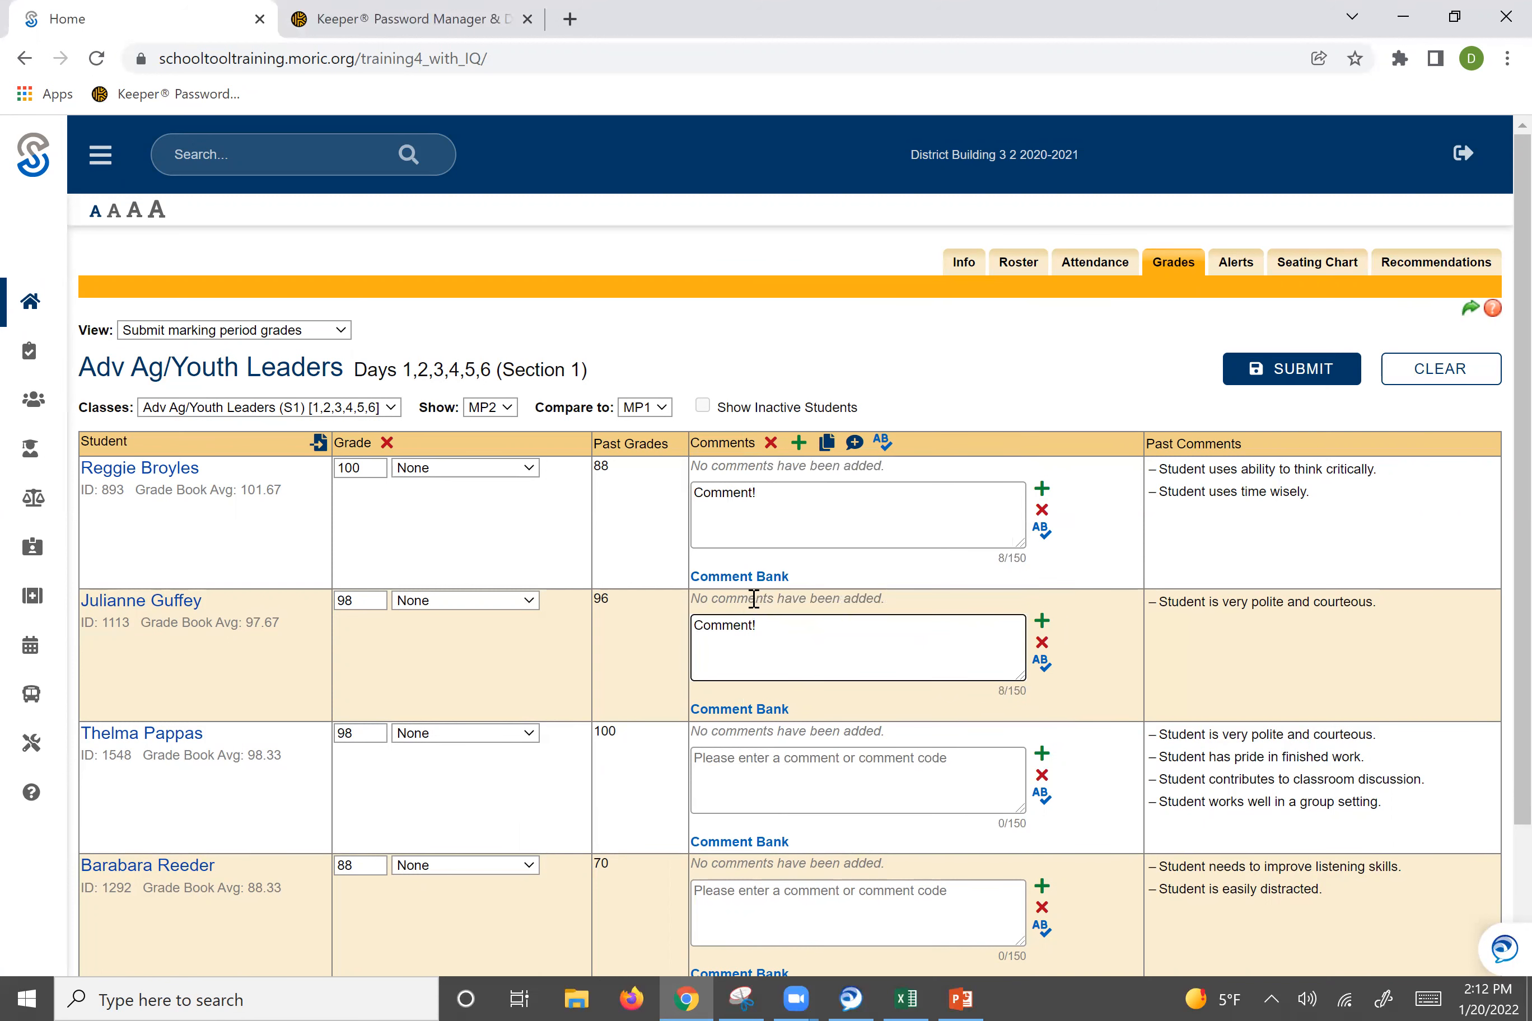
pyautogui.rightClick(768, 783)
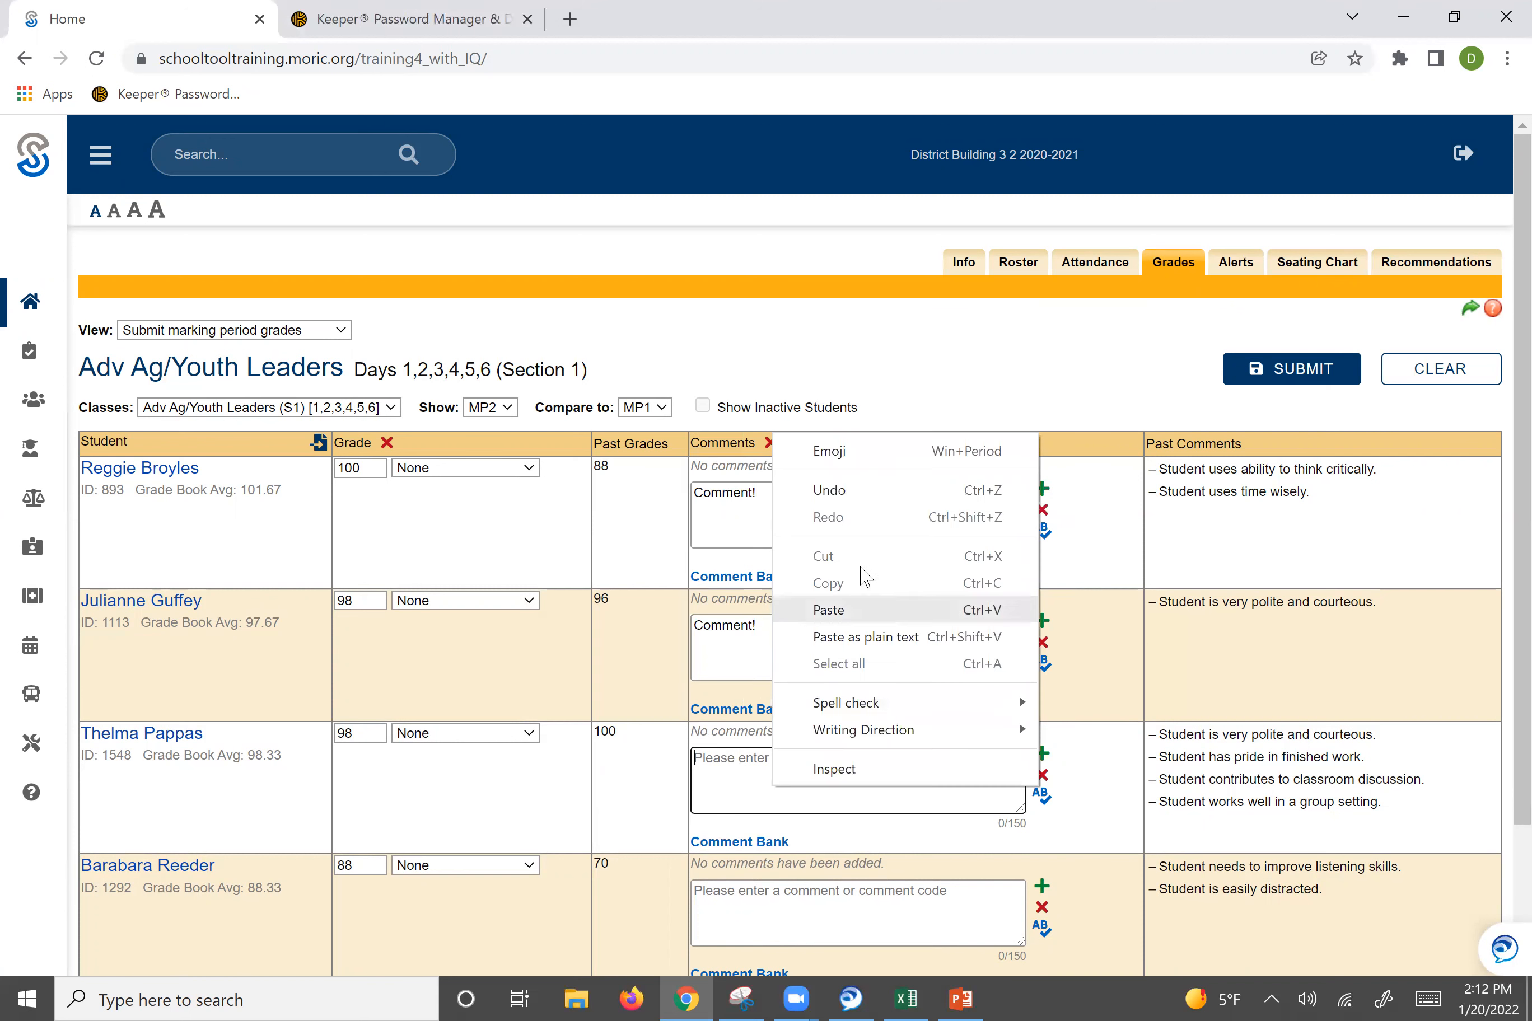
pyautogui.click(857, 613)
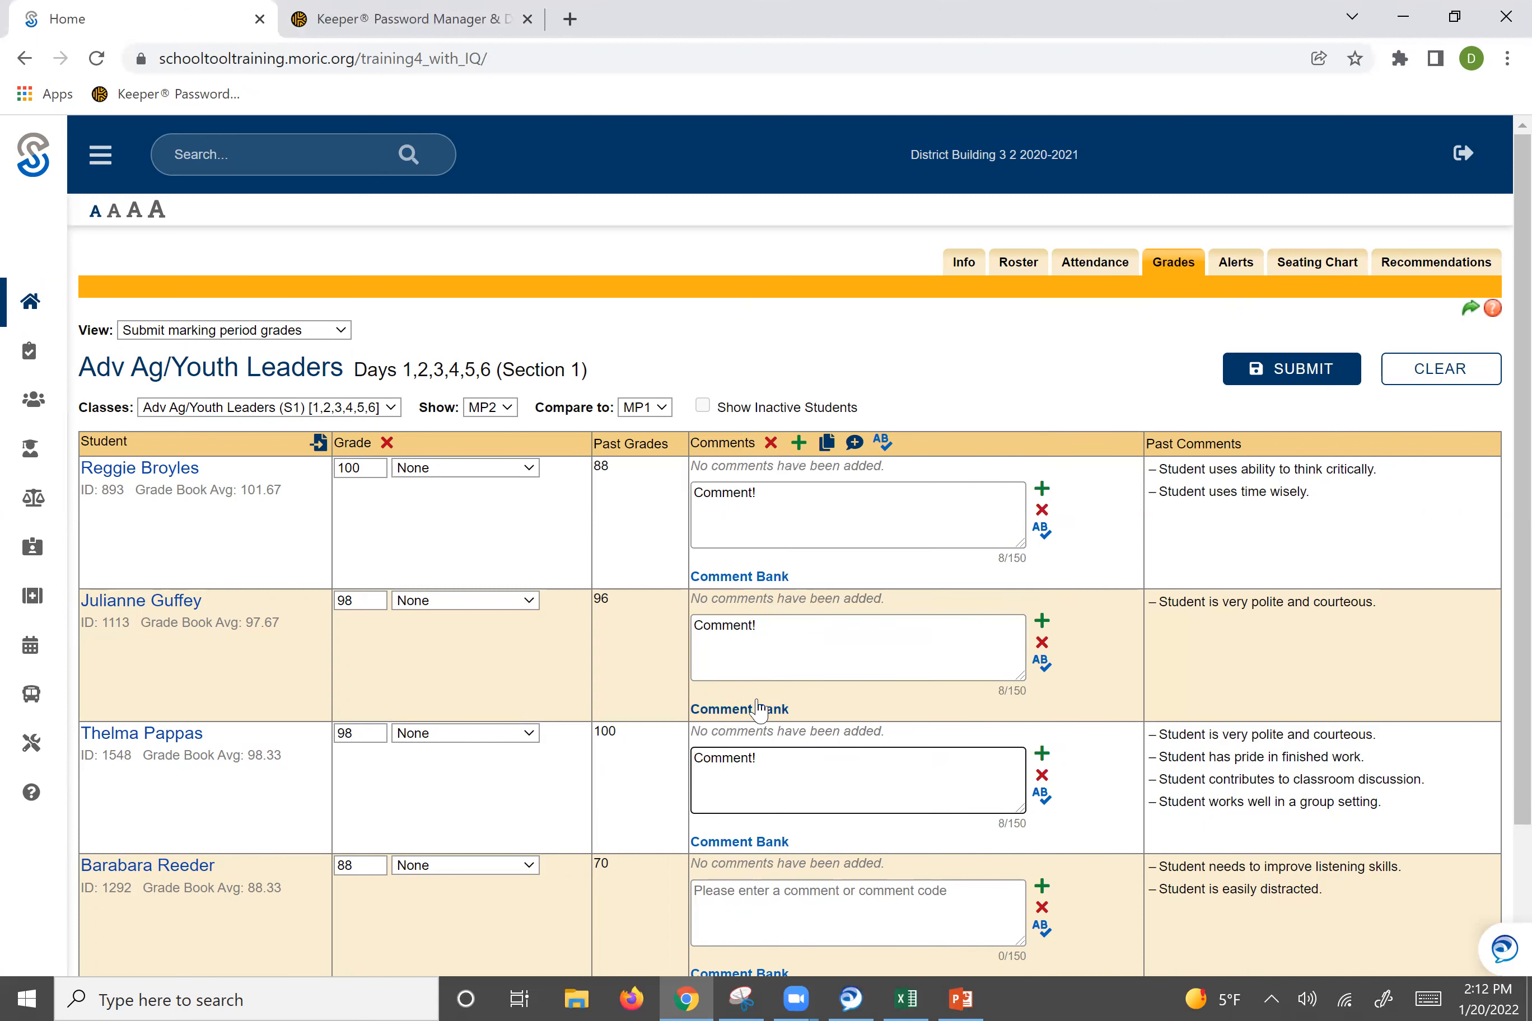
pyautogui.click(806, 451)
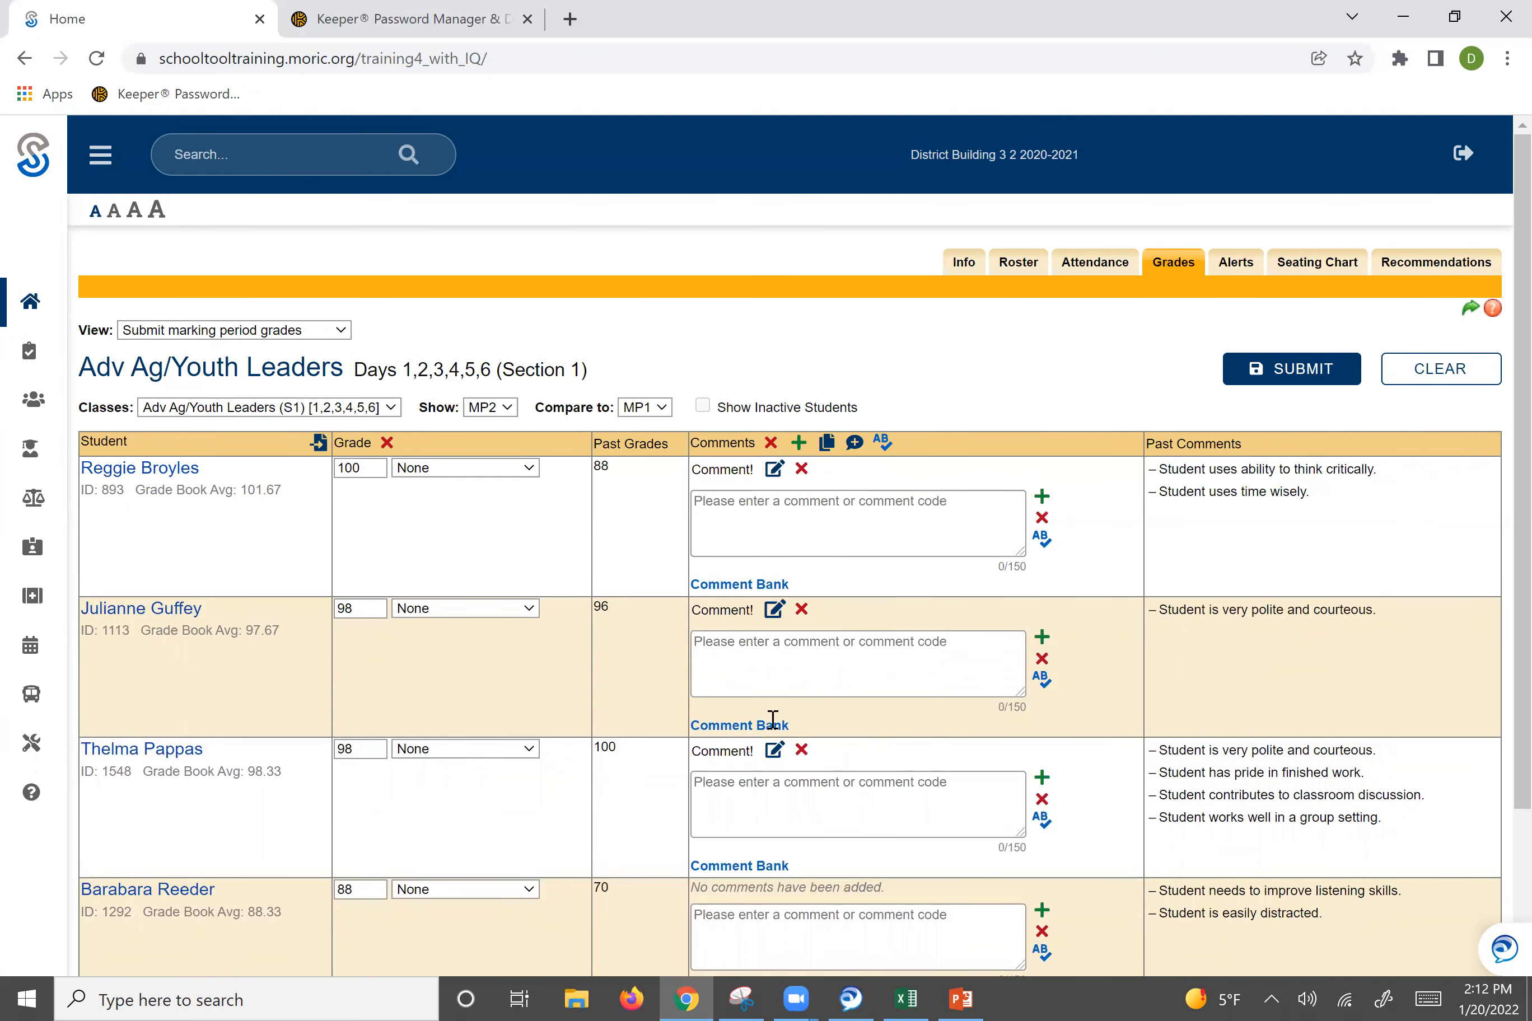
pyautogui.click(796, 514)
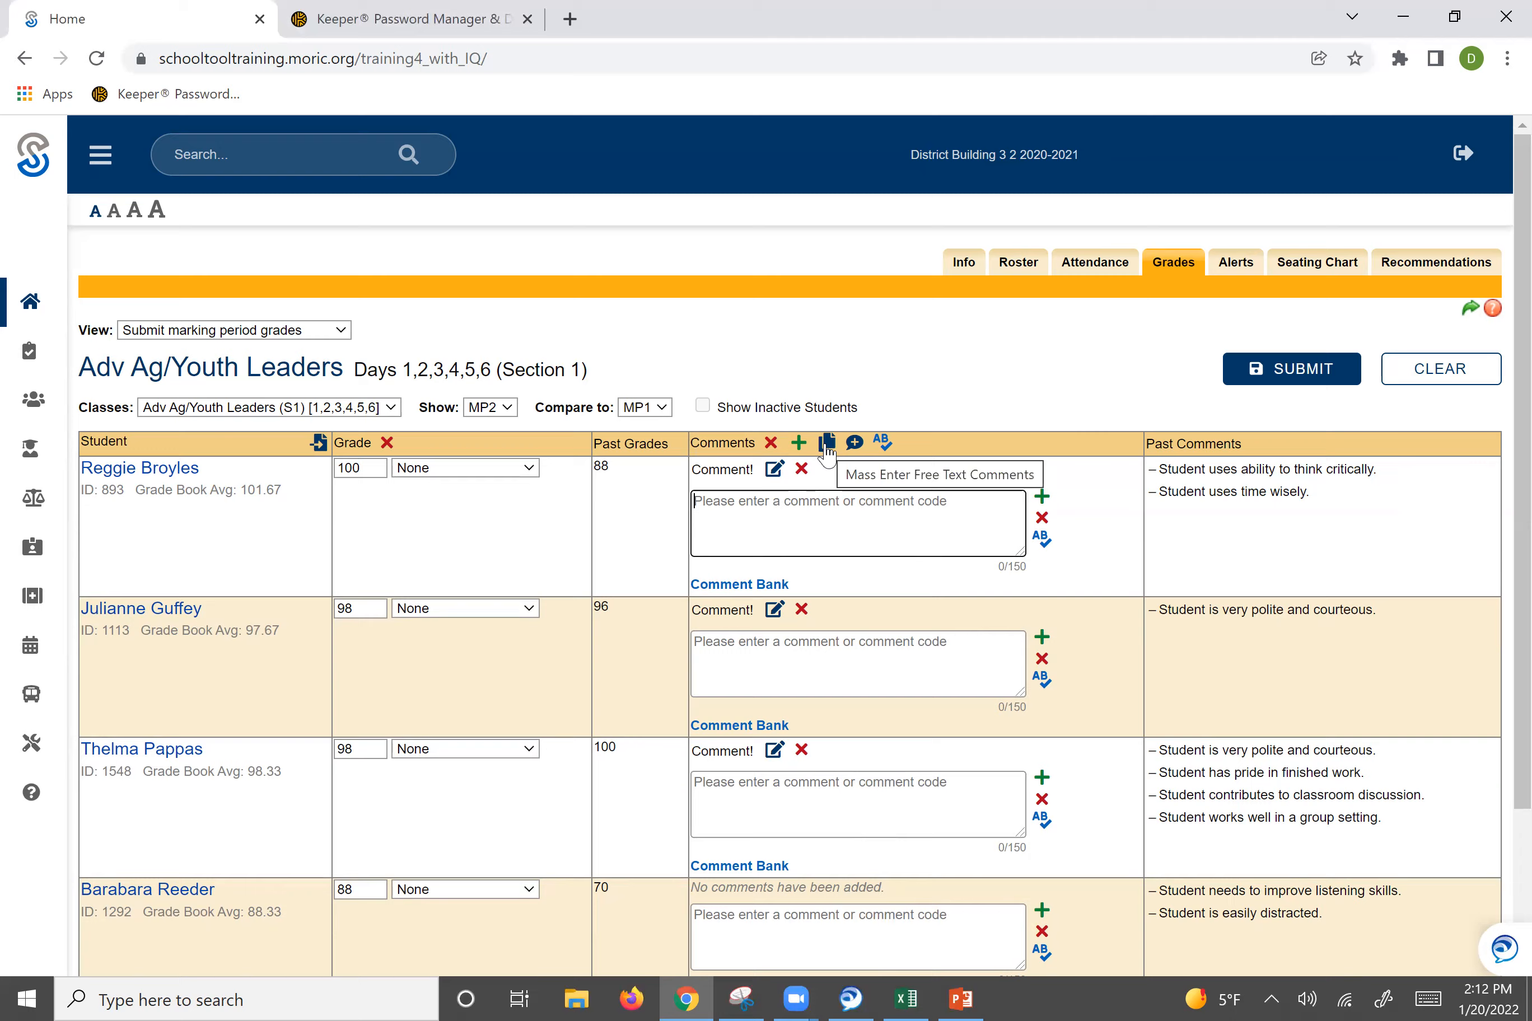
# Mass-enter the free-text comment "Hi there!" for all students in the class.
pyautogui.click(855, 442)
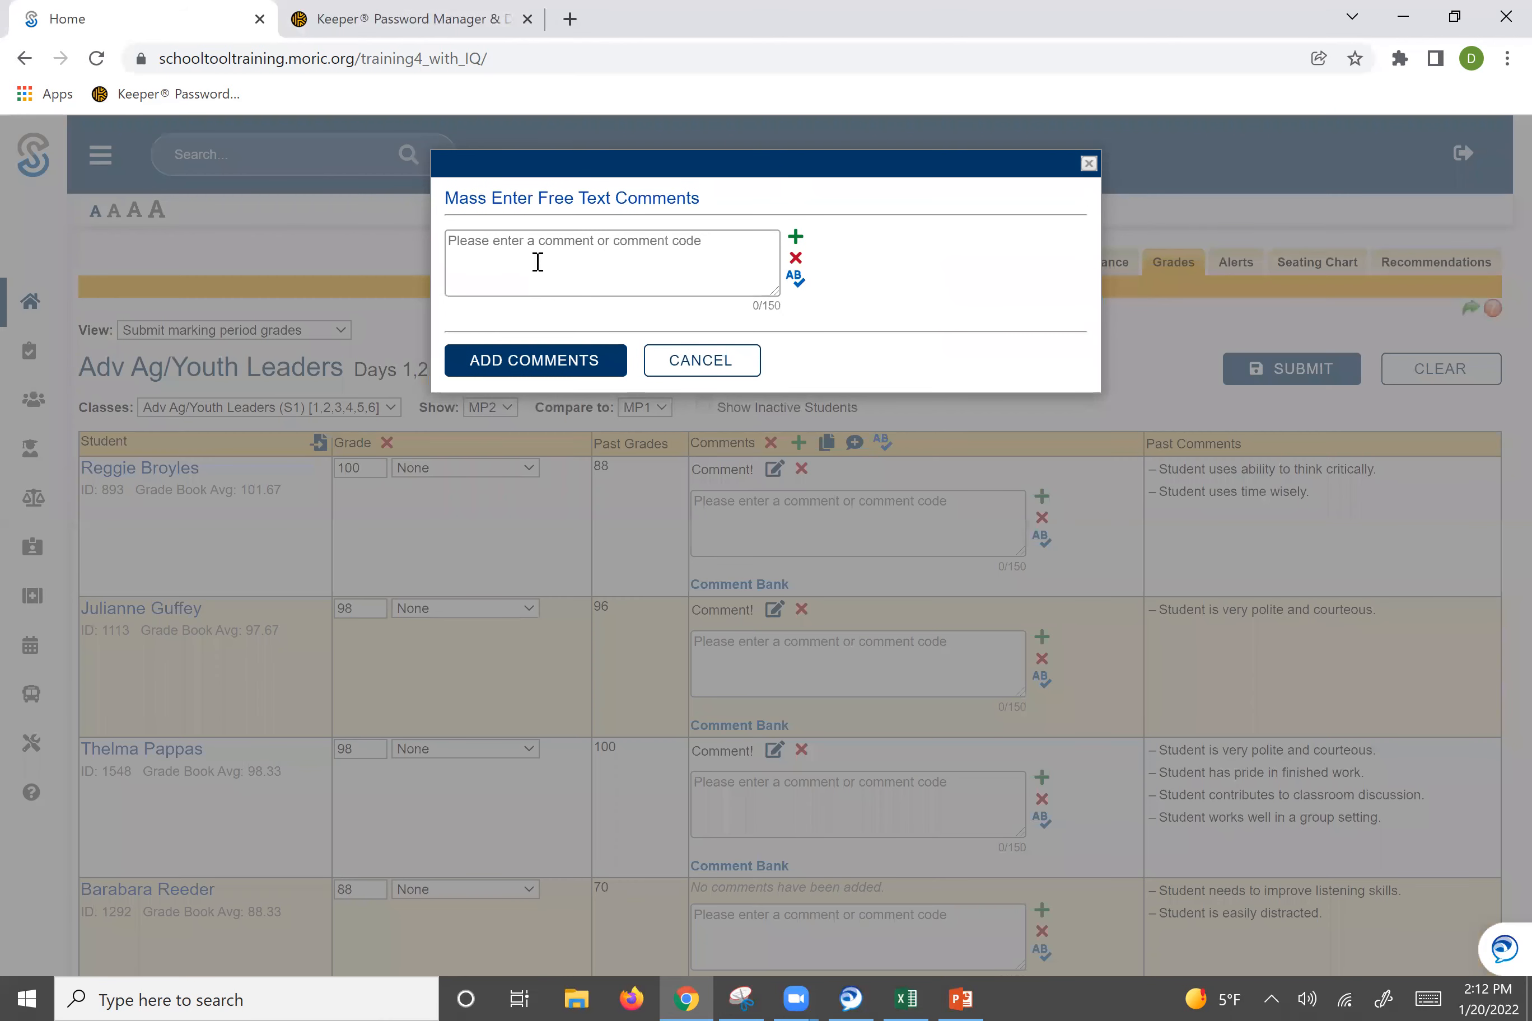
pyautogui.click(538, 262)
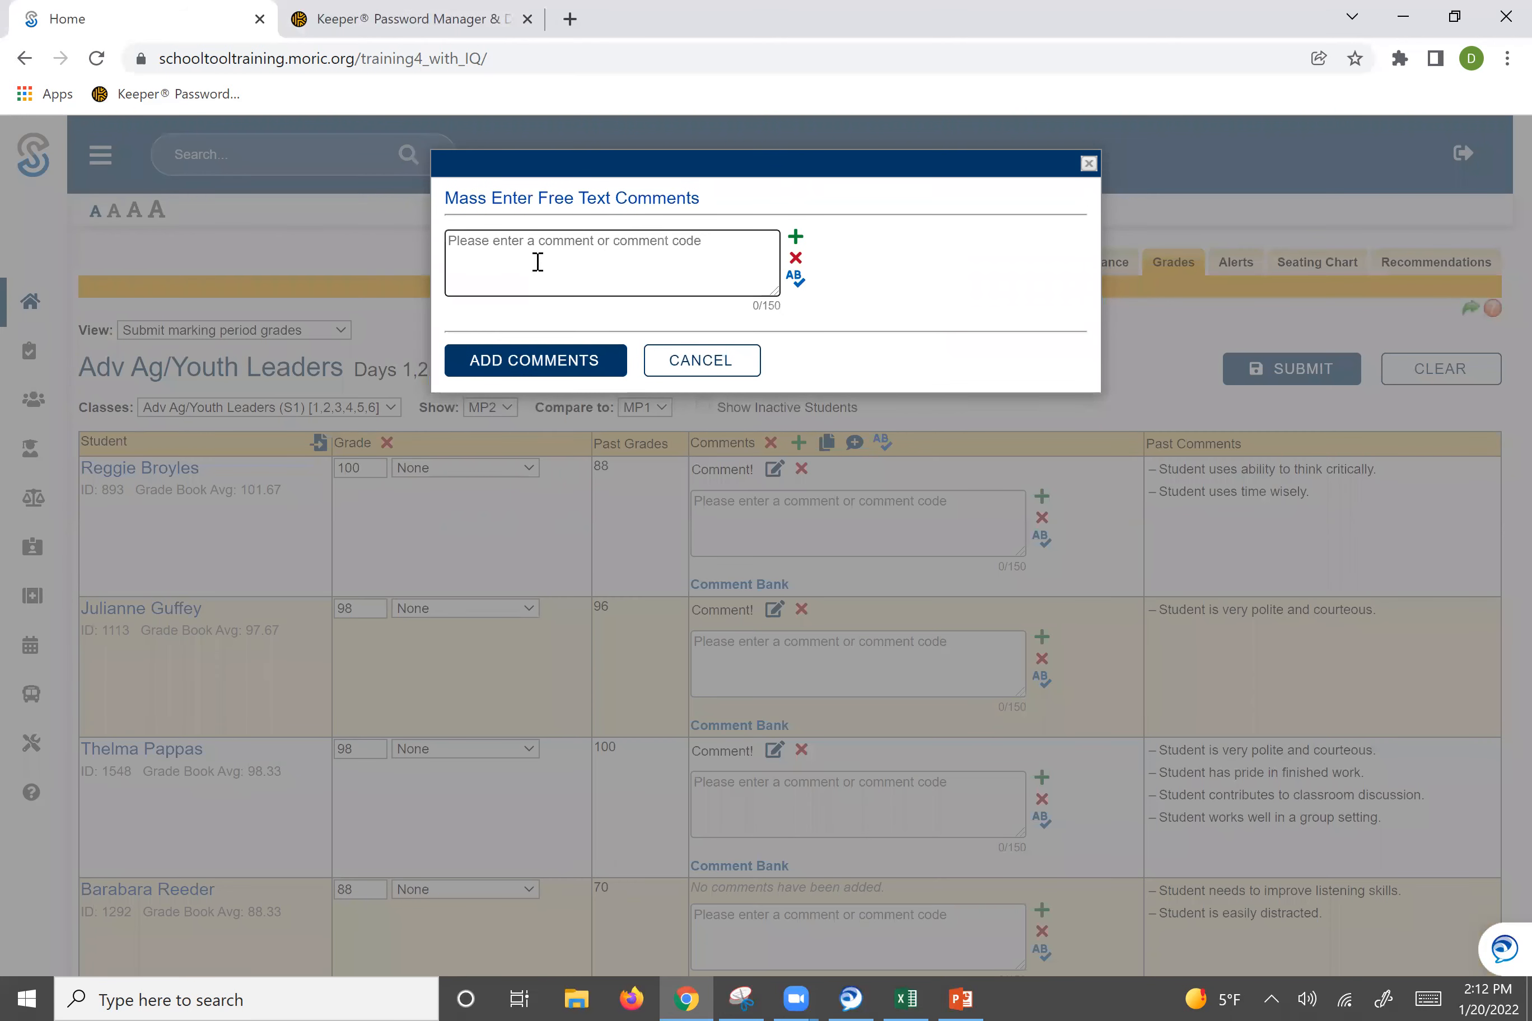
pyautogui.write('Hi there!')
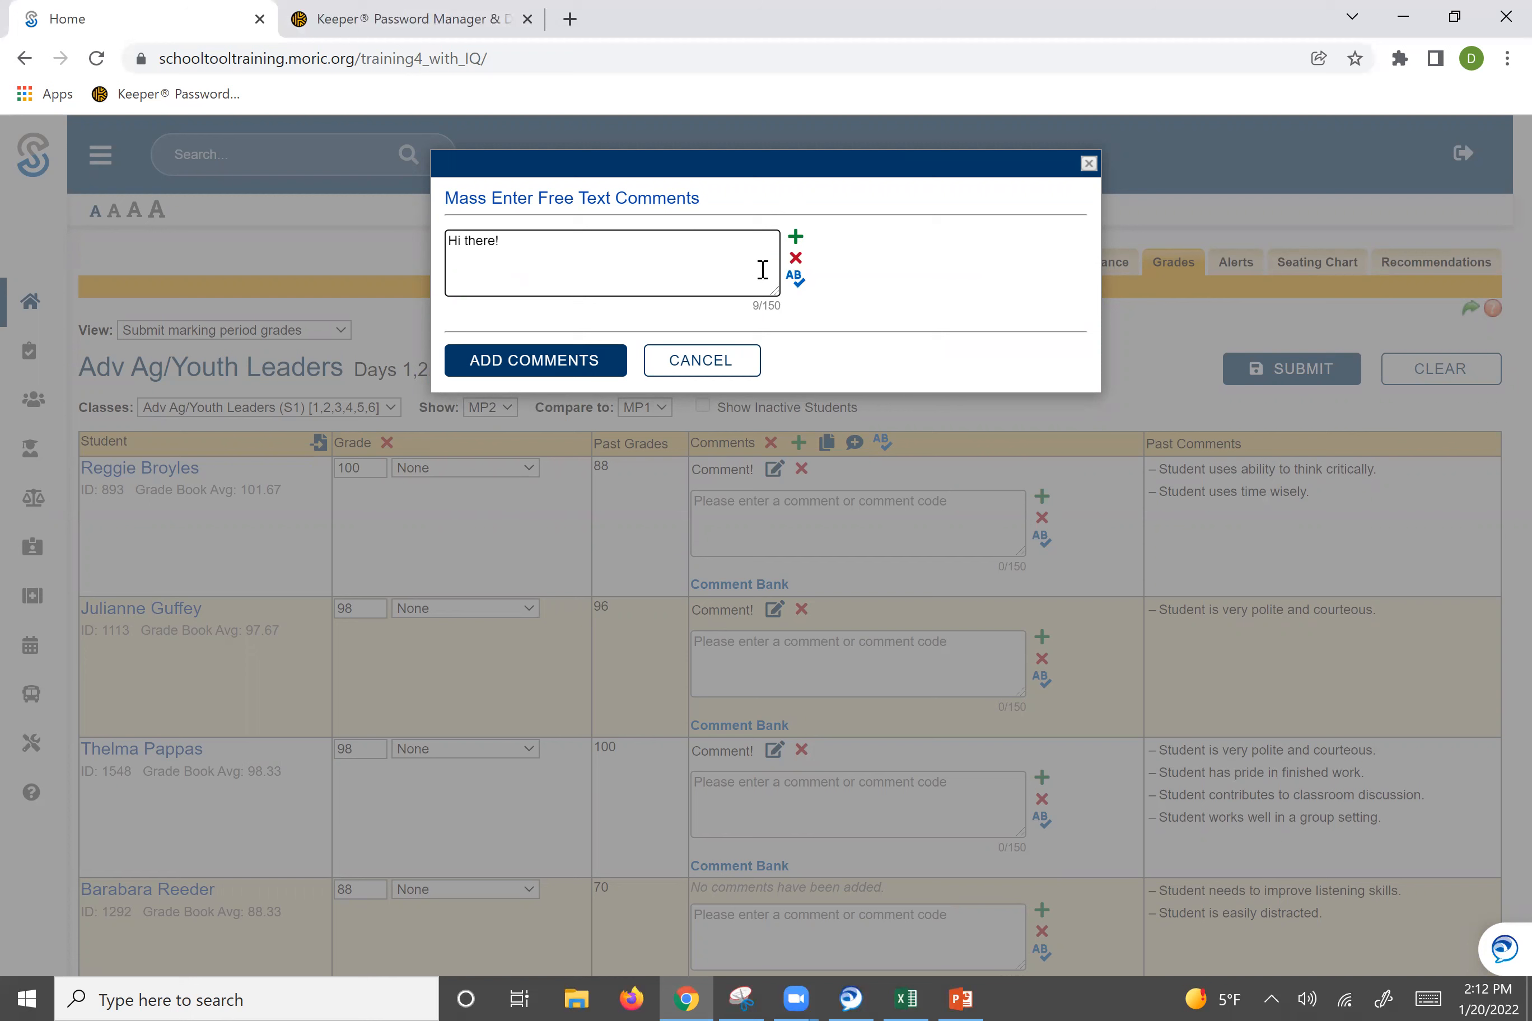
pyautogui.click(797, 238)
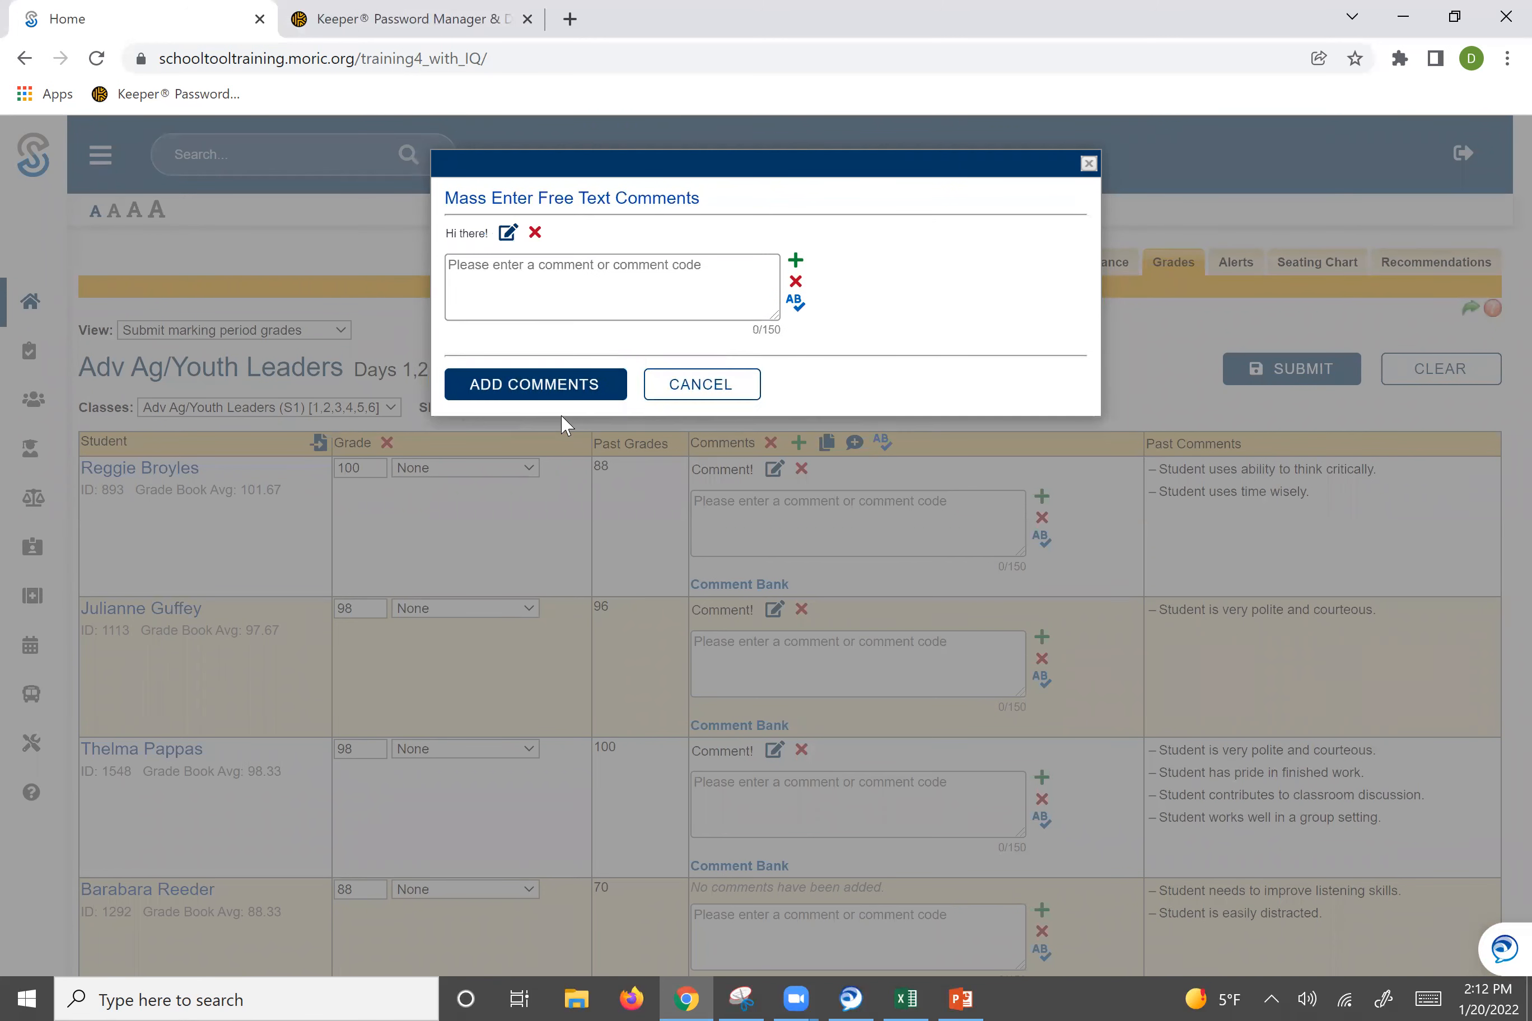
pyautogui.click(567, 387)
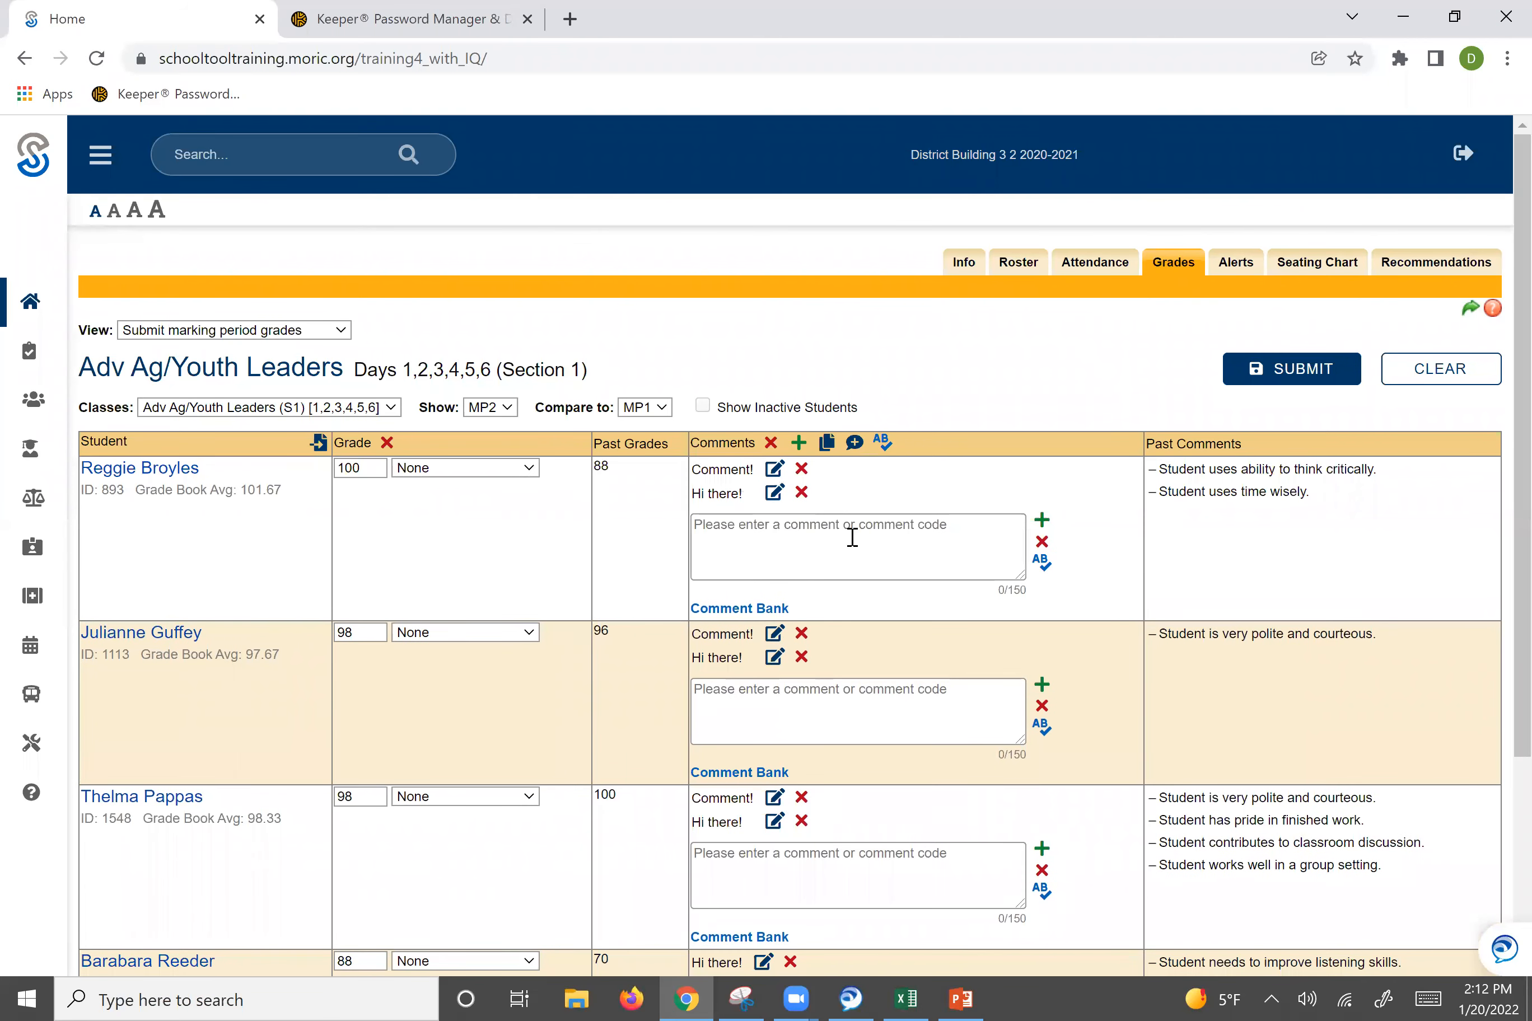
pyautogui.click(825, 441)
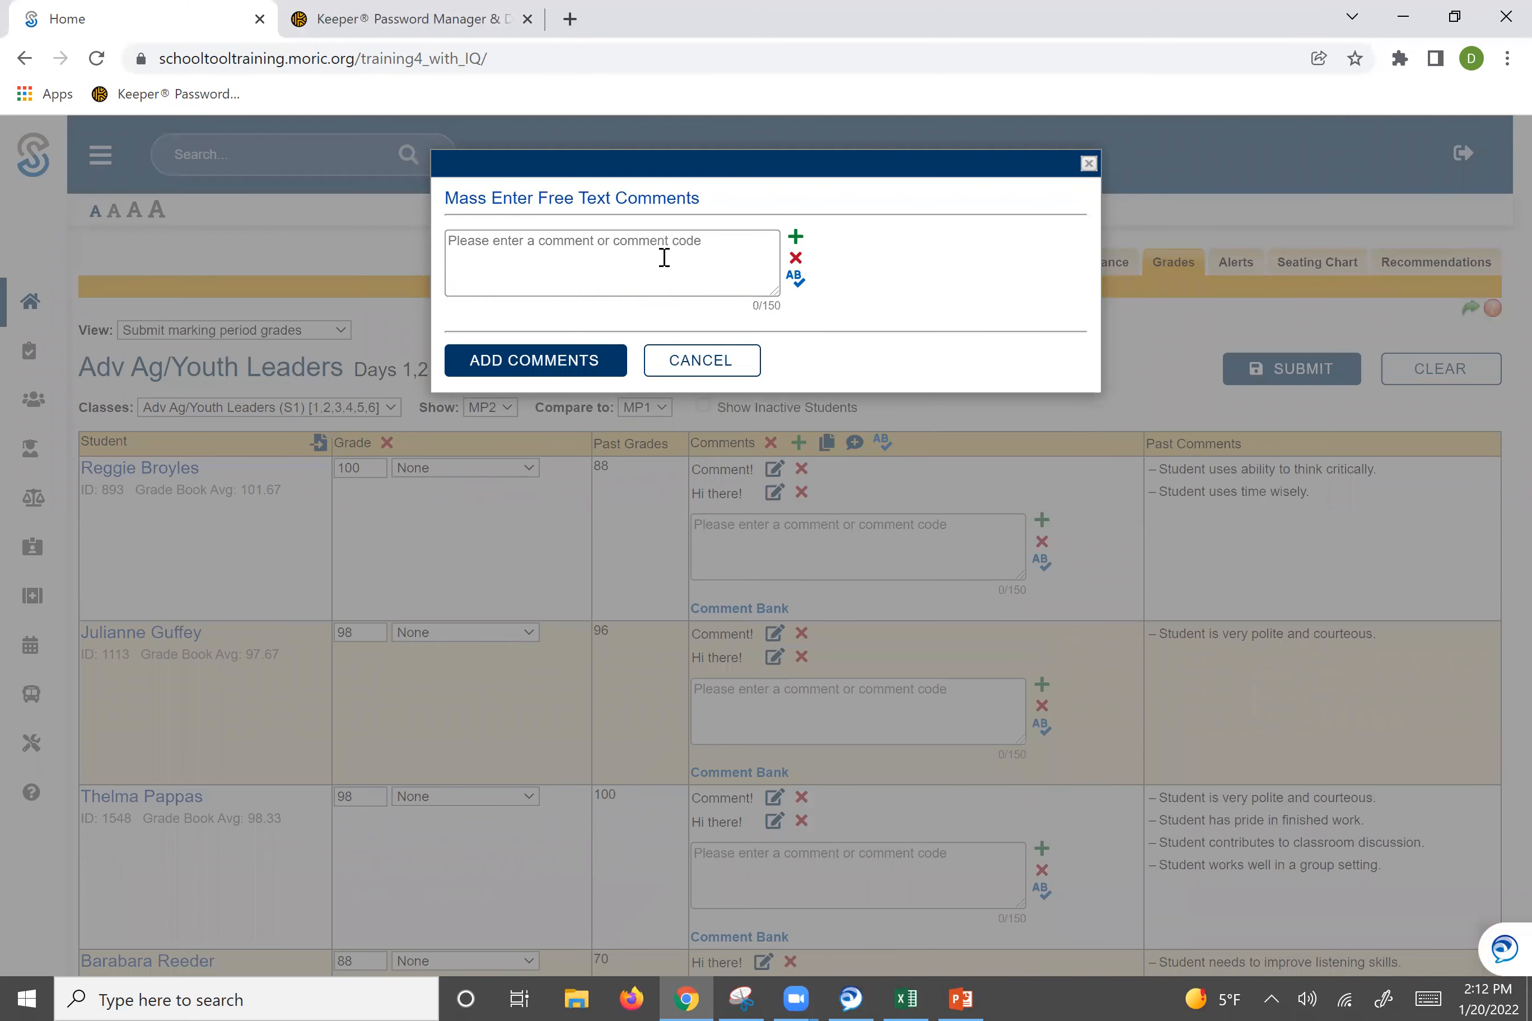
pyautogui.click(666, 258)
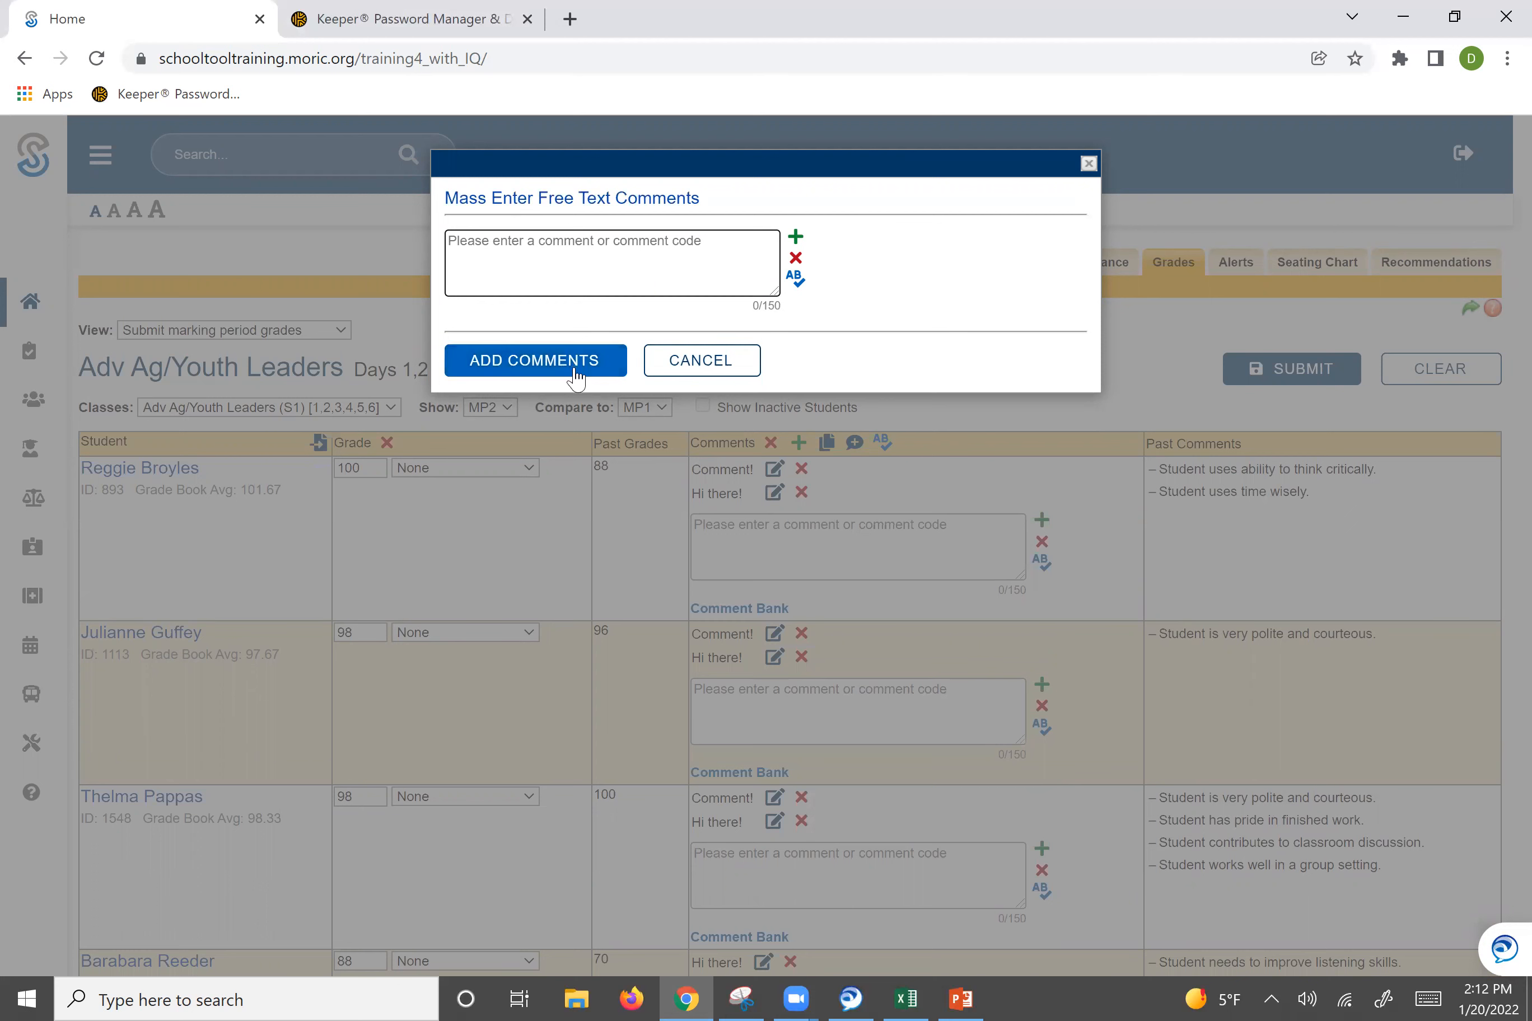
pyautogui.click(691, 366)
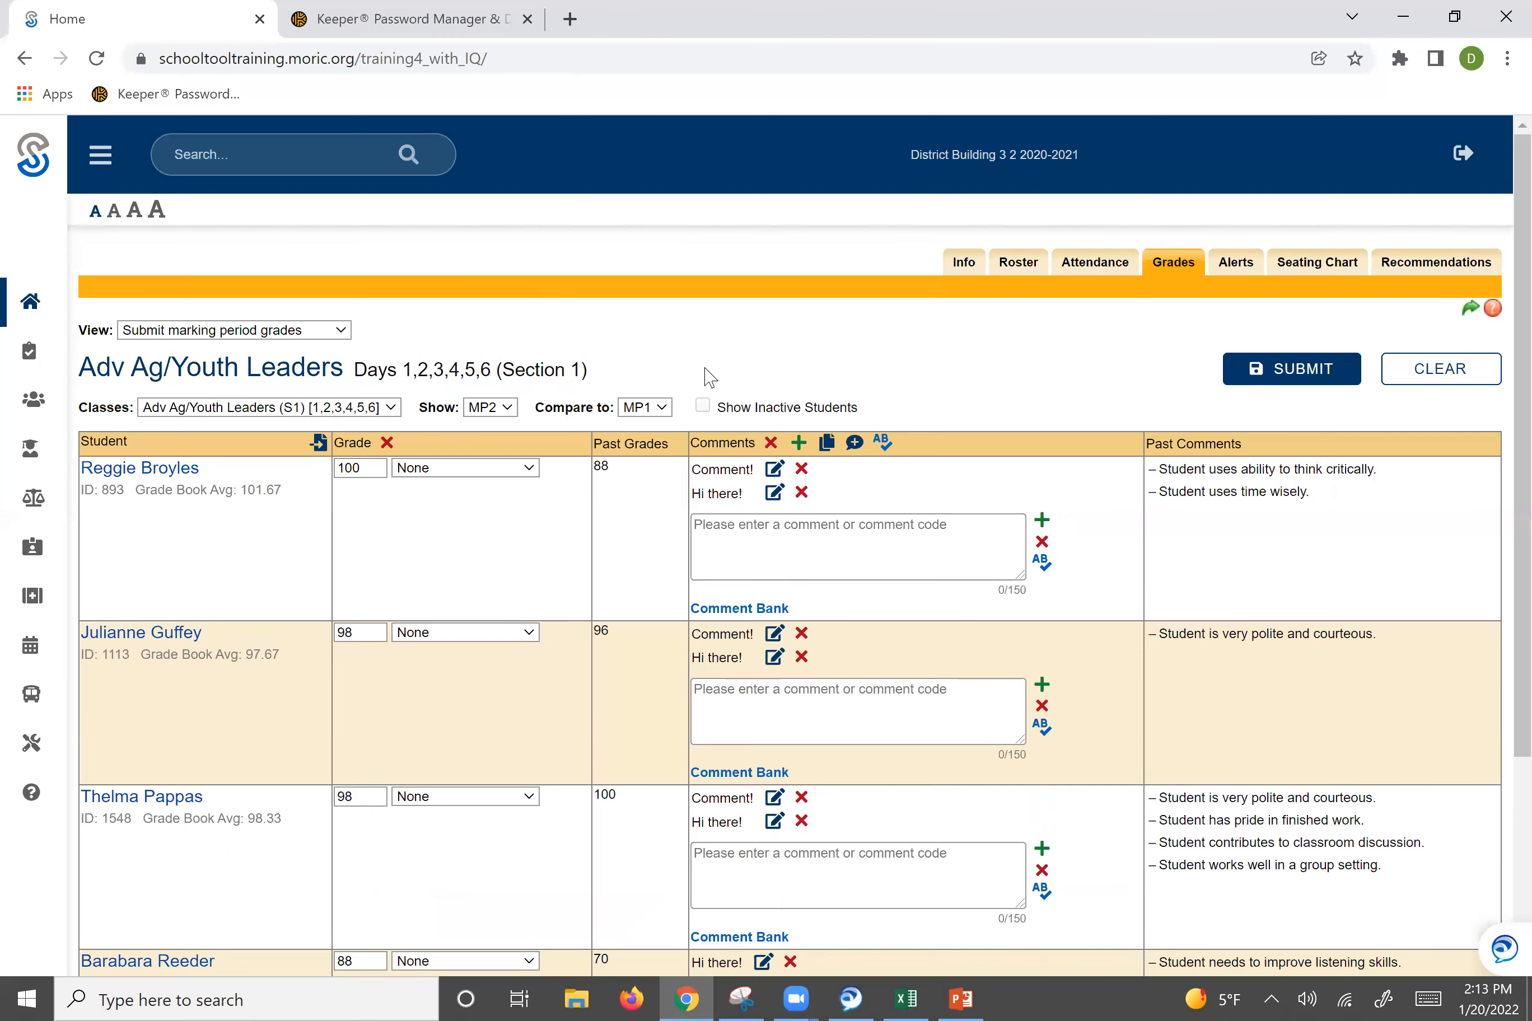
# Use the mass comment bank to add comments 8 and 10 to all students.
pyautogui.click(854, 445)
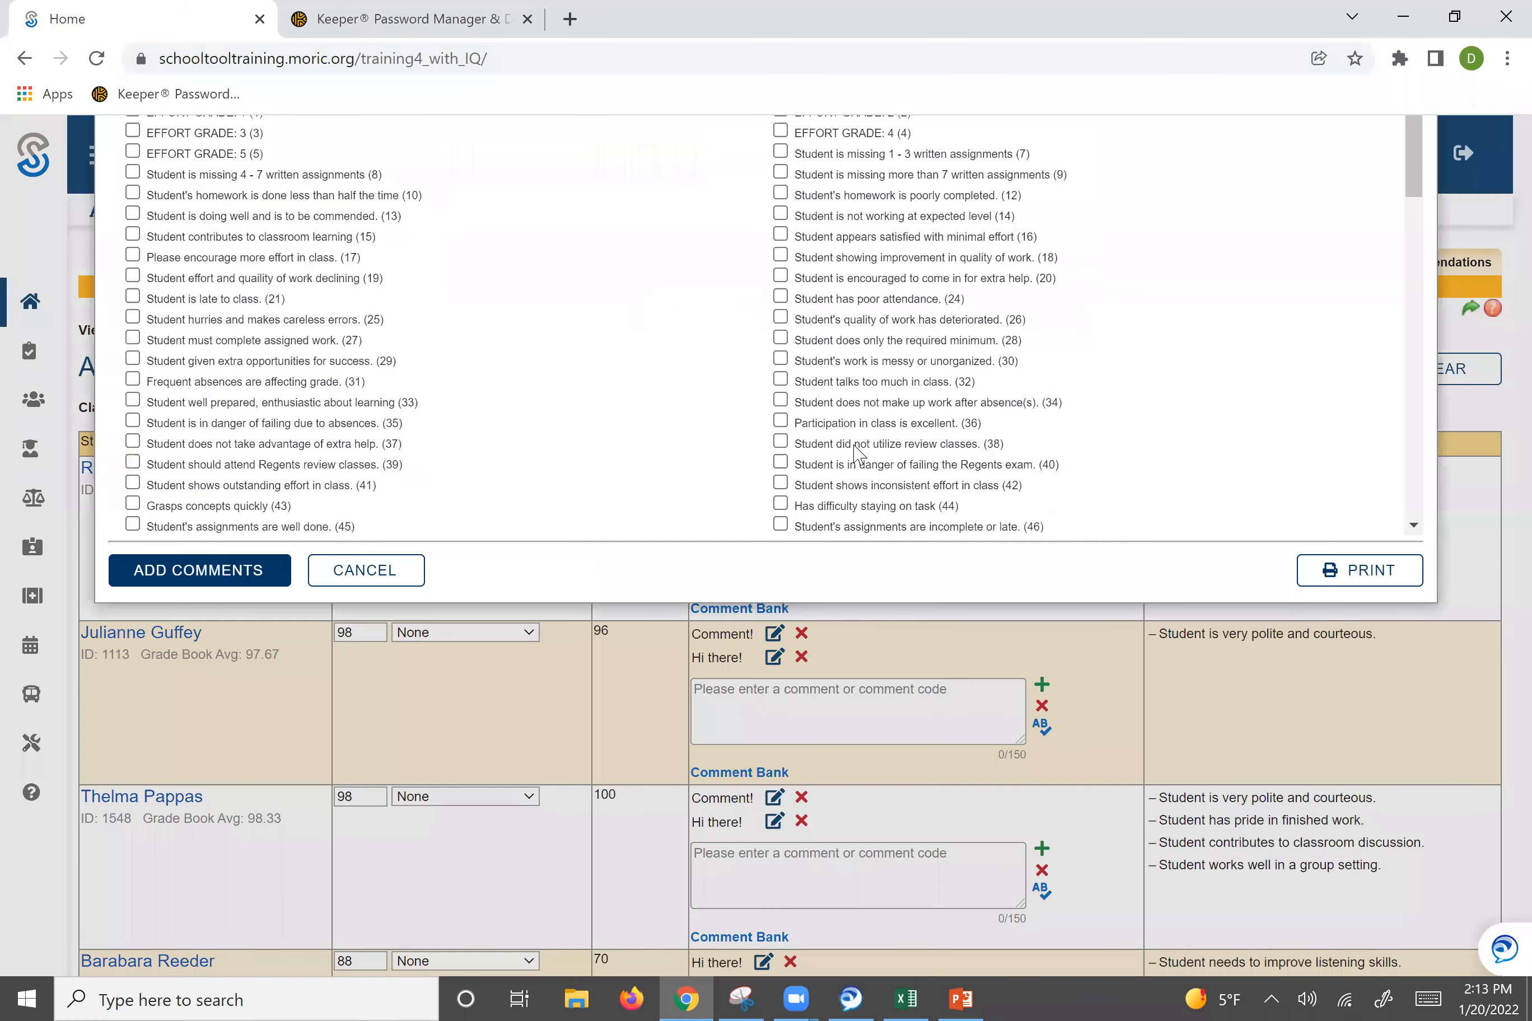
pyautogui.click(132, 306)
pyautogui.click(133, 327)
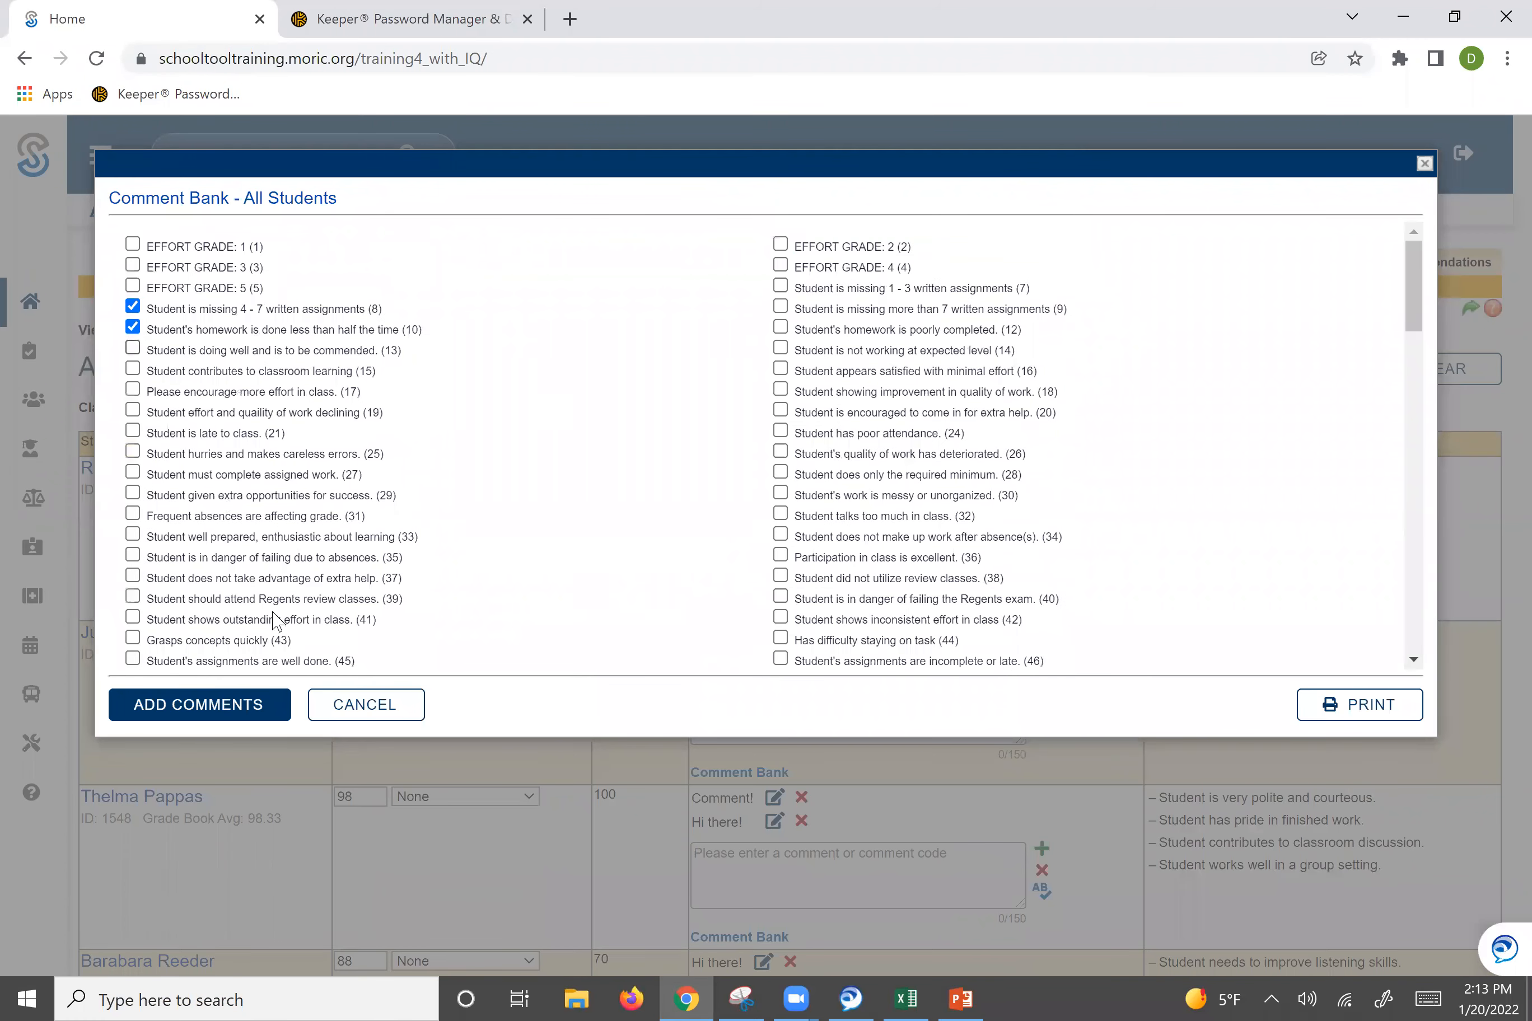
pyautogui.click(245, 707)
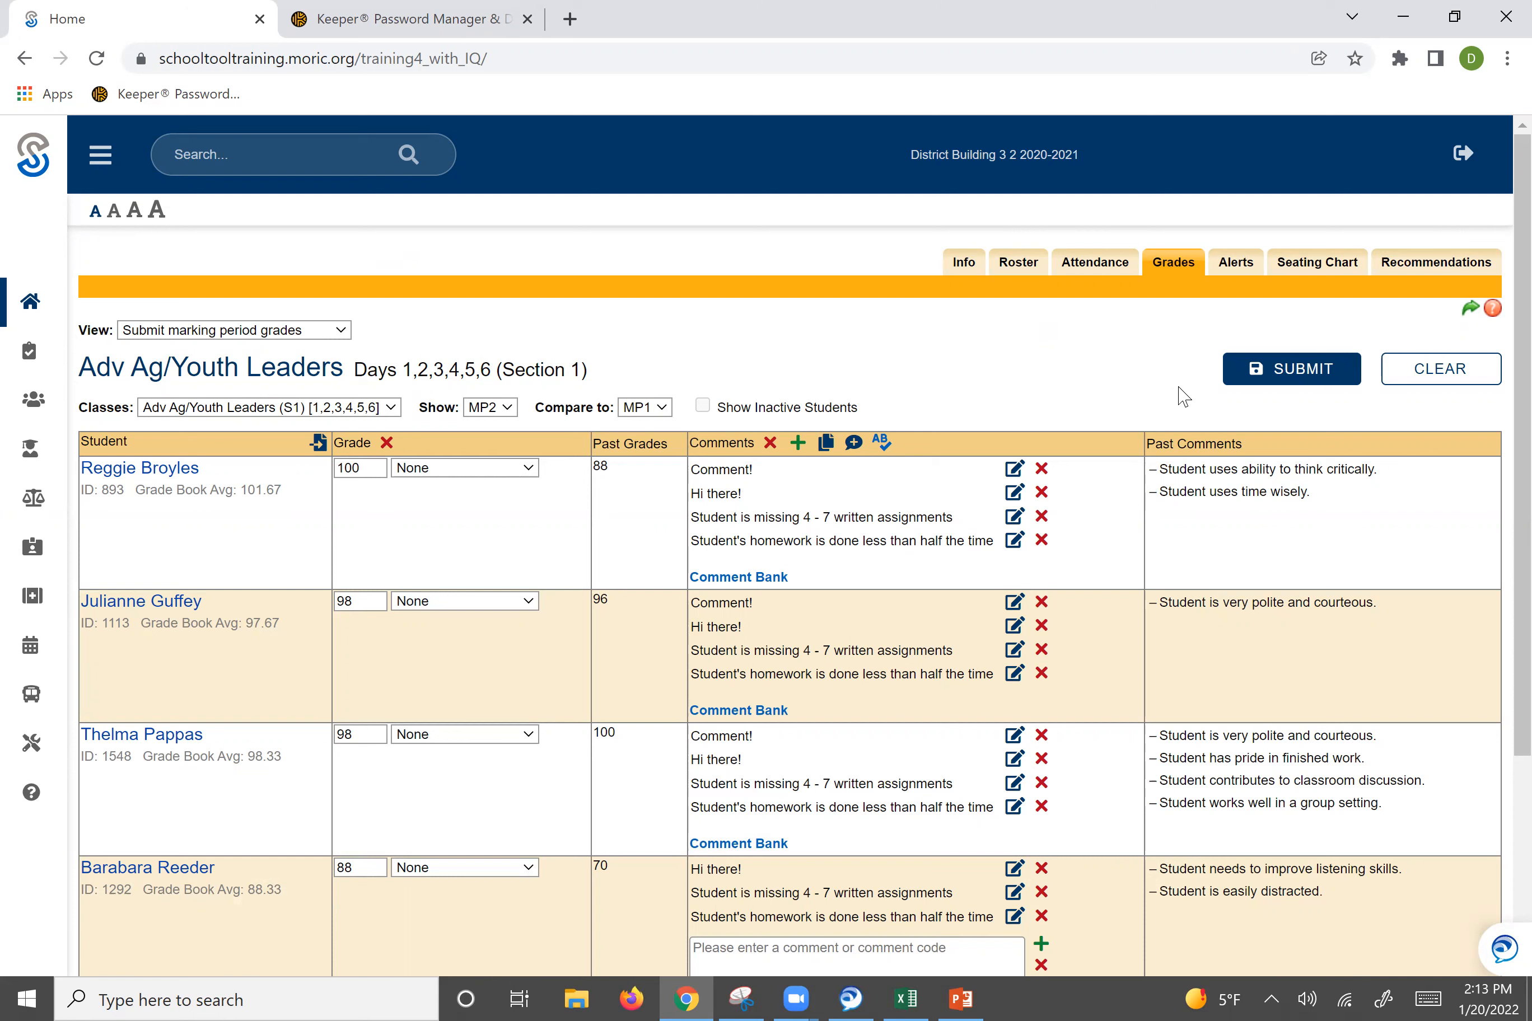
# Submit the marking period grades and comments, then open the main navigation menu.
pyautogui.click(1275, 376)
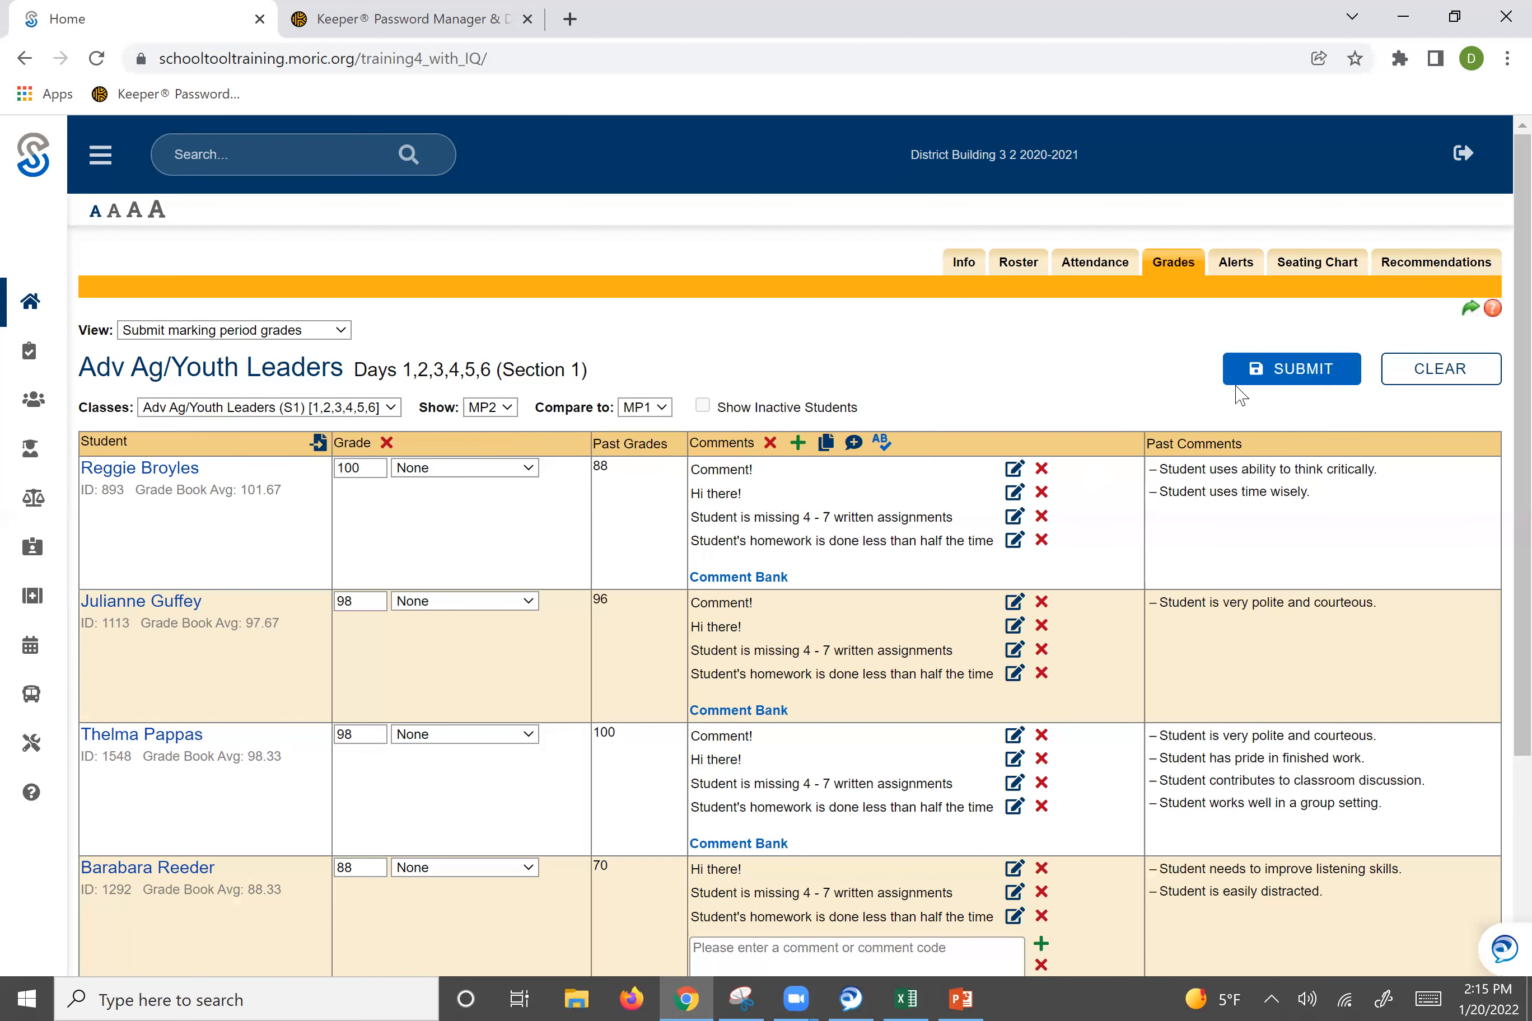
pyautogui.click(35, 302)
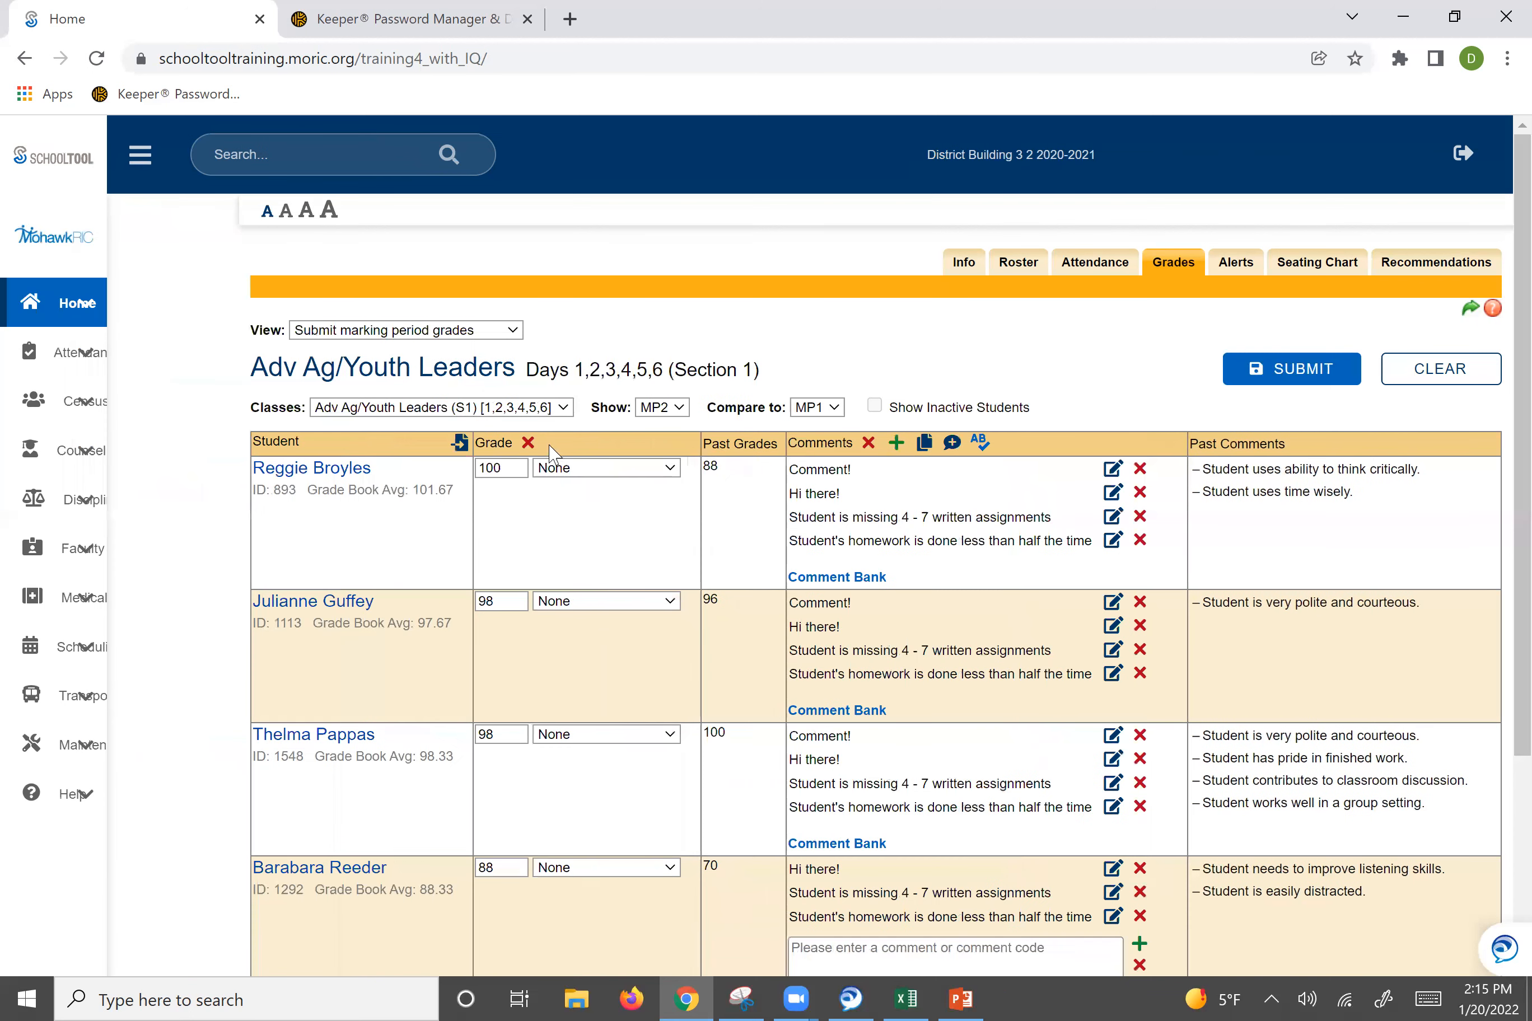